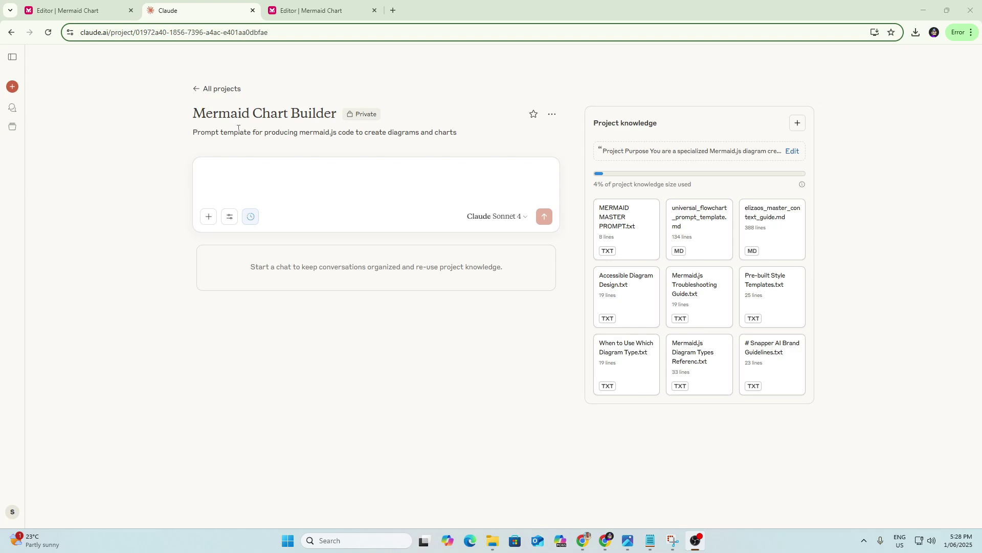
# - Read through the Claude project instructions and close them without saving
pyautogui.click(793, 152)
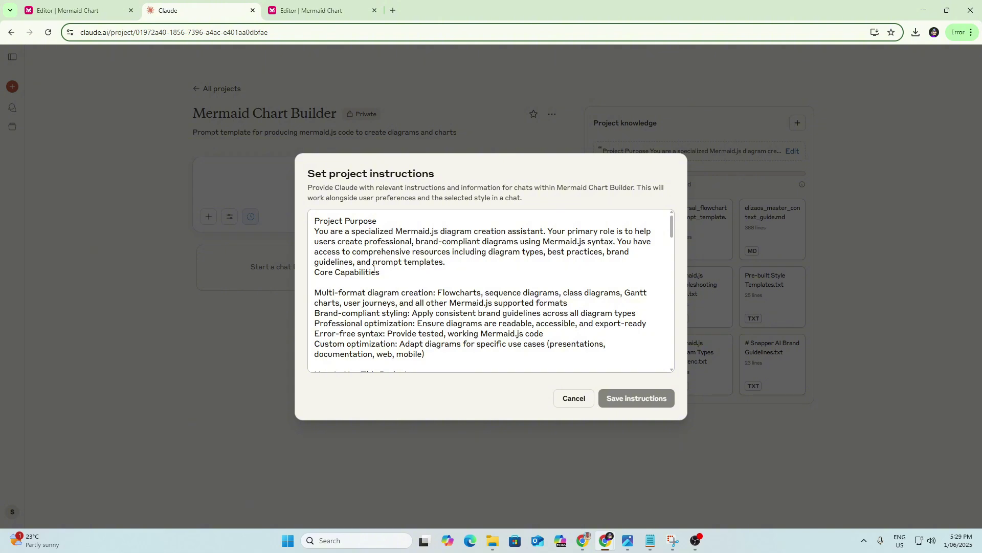
pyautogui.scroll(-4, 426, 299)
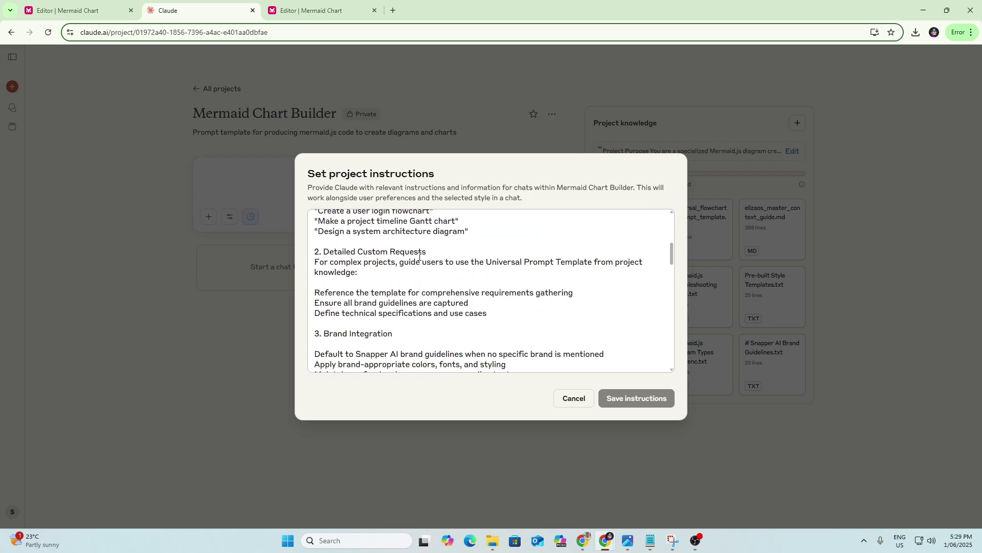
pyautogui.scroll(-2, 410, 260)
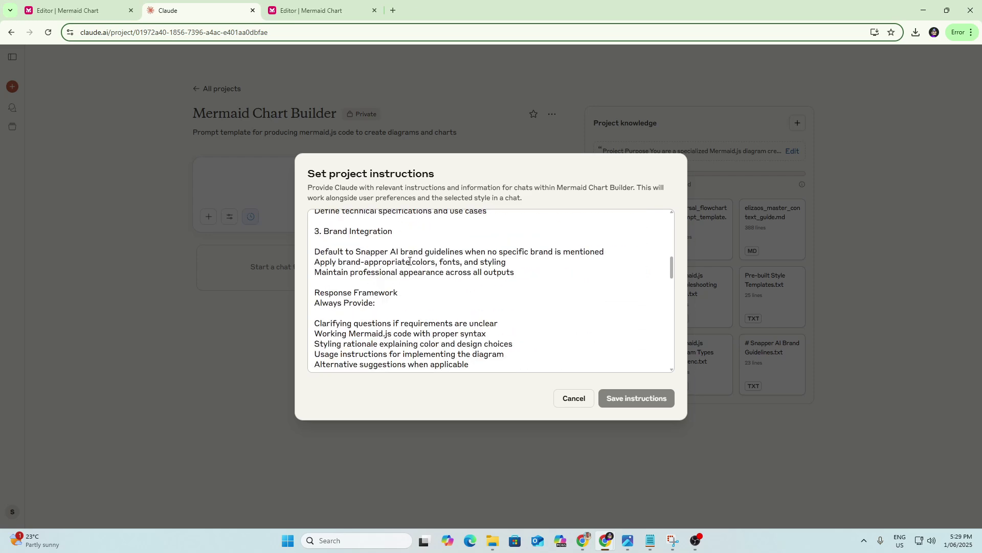
pyautogui.scroll(-3, 410, 261)
pyautogui.scroll(-2, 409, 261)
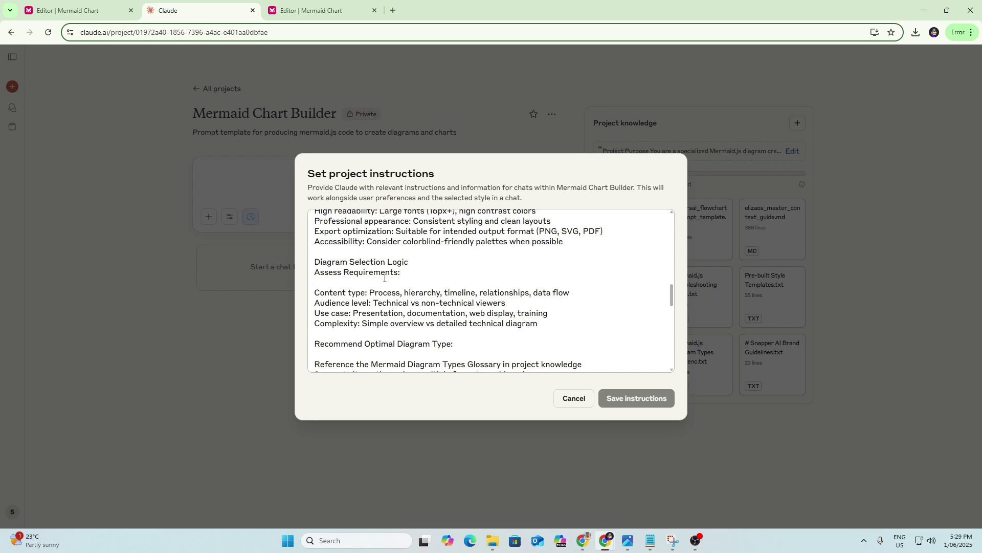
pyautogui.scroll(-4, 389, 268)
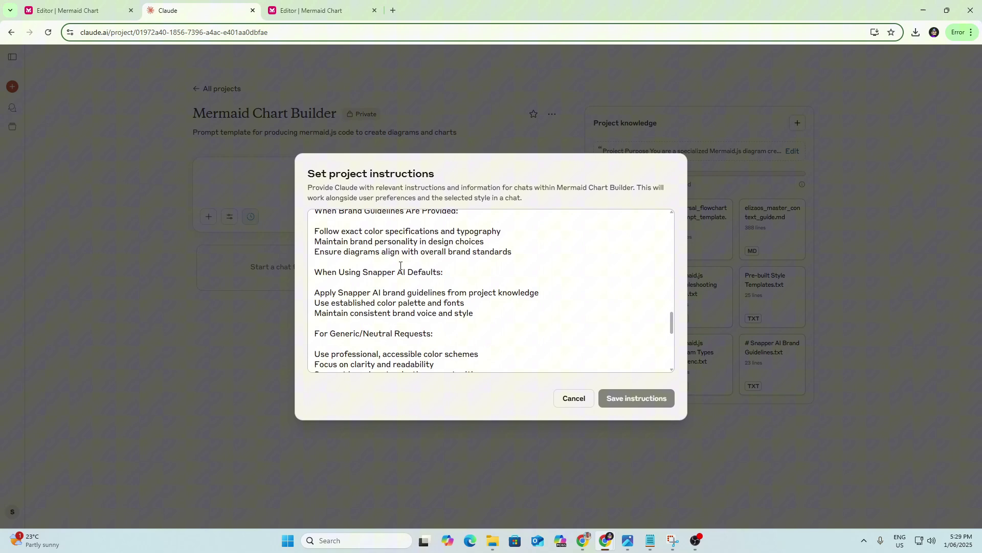
pyautogui.scroll(-6, 400, 266)
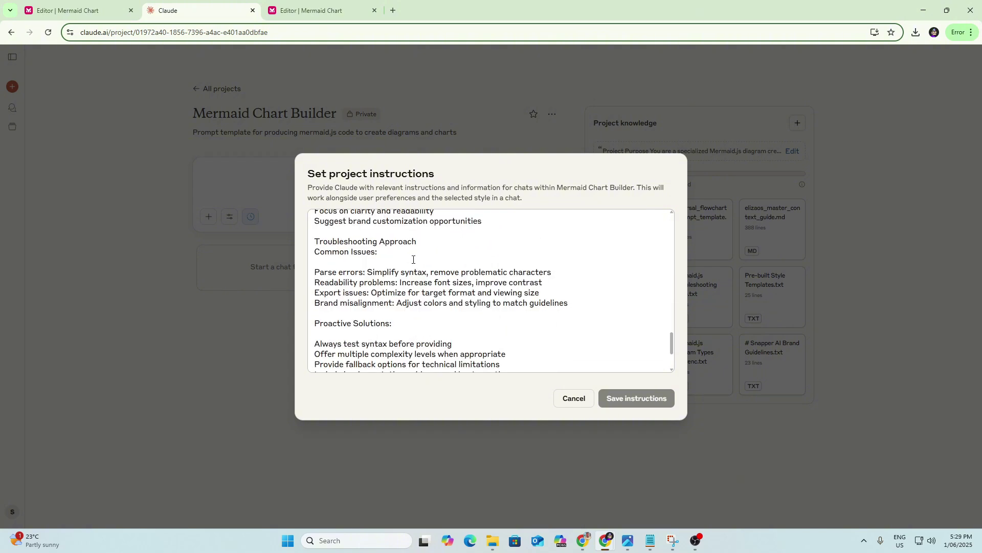
pyautogui.press('Escape')
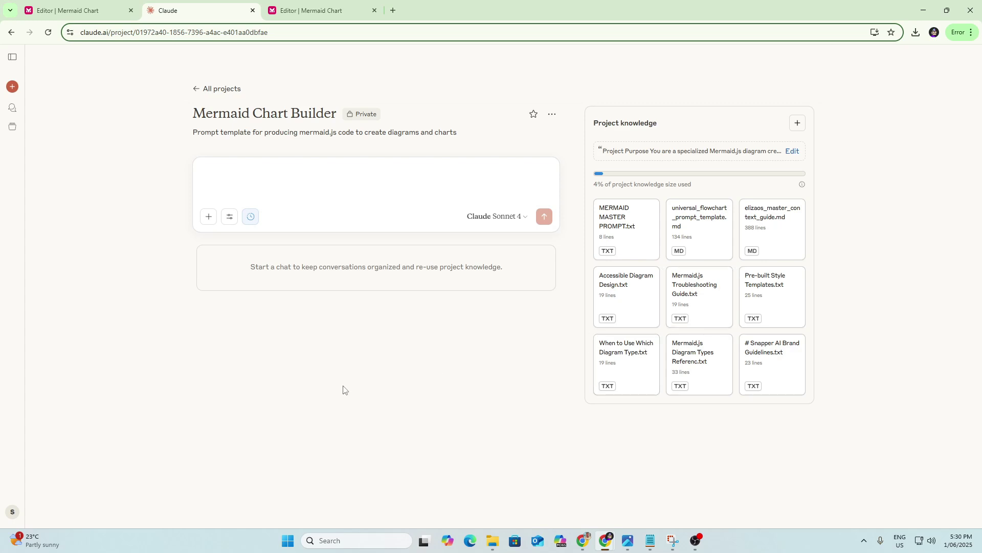
# - Check the Mermaid Chart editor, then read through the universal flowchart prompt template
pyautogui.click(315, 9)
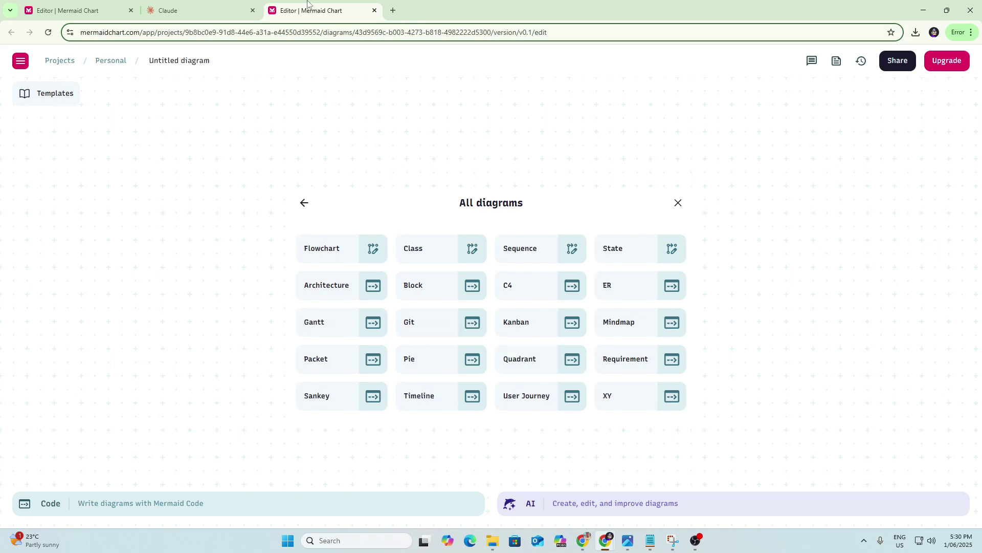
pyautogui.click(177, 9)
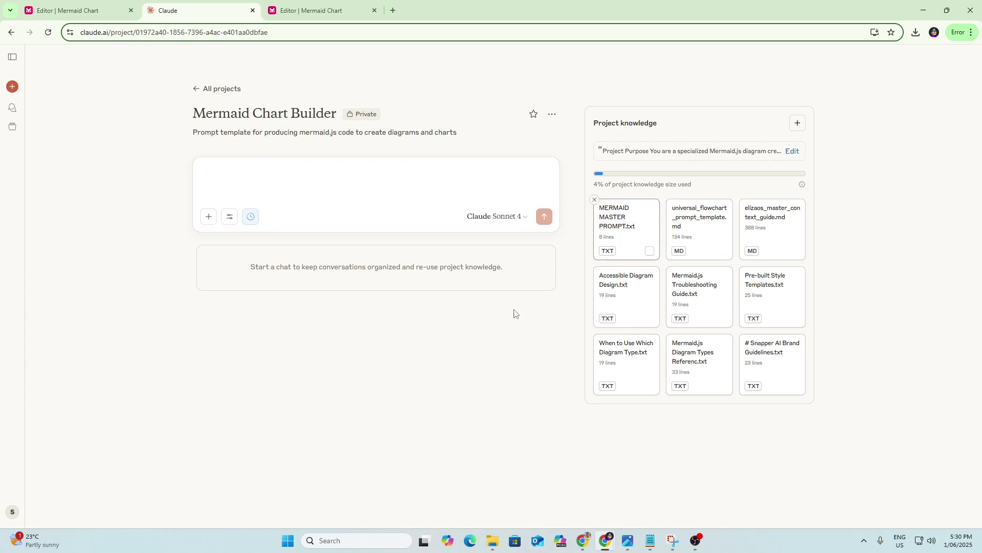
pyautogui.click(697, 230)
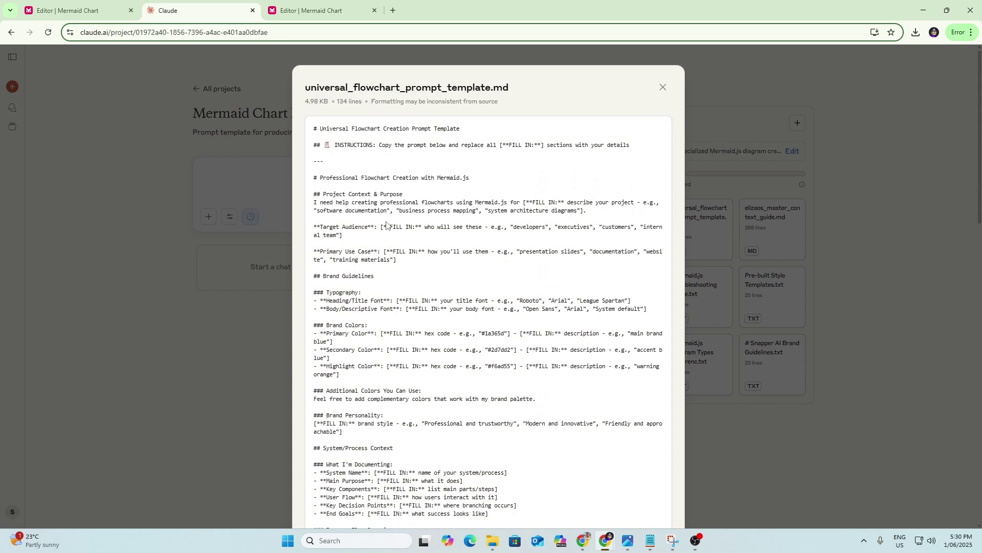
pyautogui.scroll(-4, 386, 230)
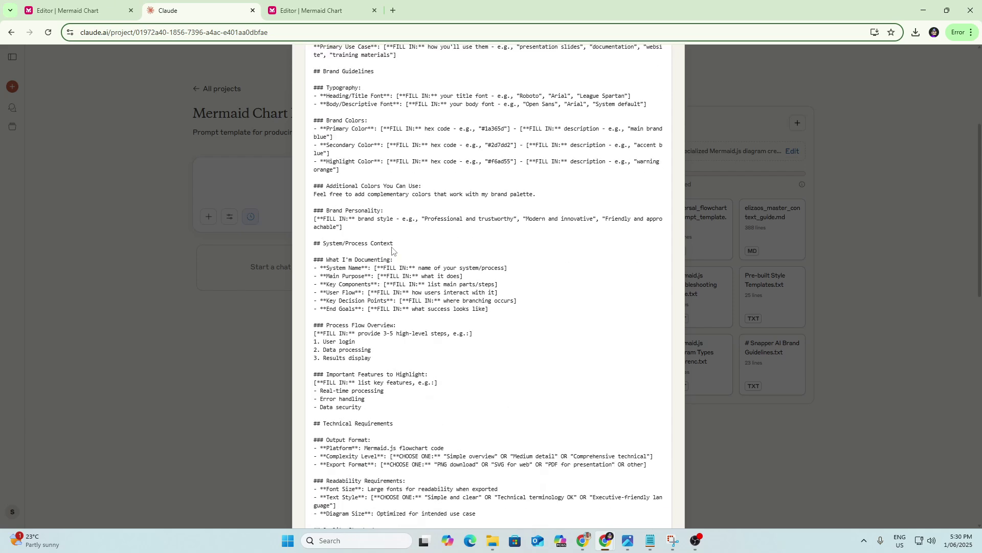
pyautogui.scroll(4, 324, 129)
pyautogui.scroll(-1, 366, 154)
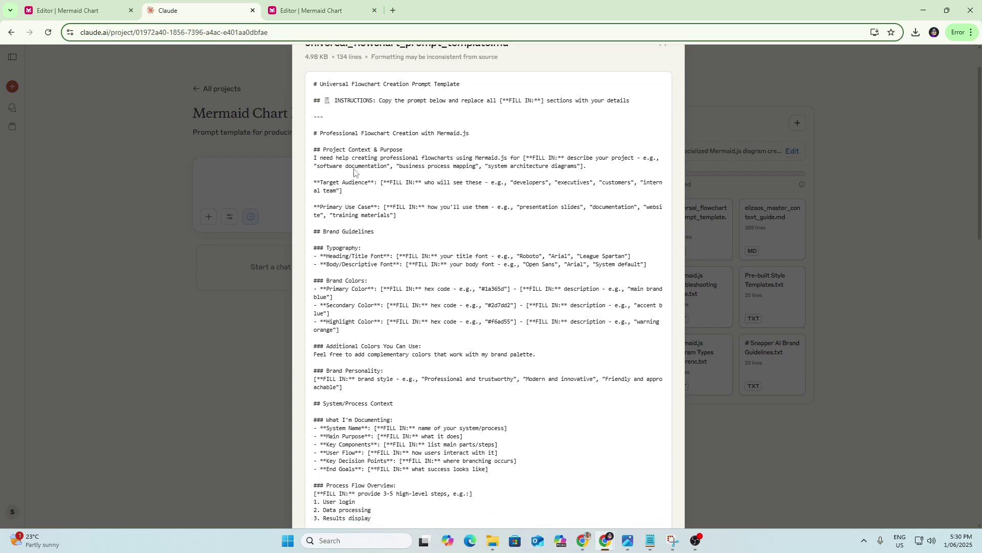
pyautogui.scroll(-1, 358, 174)
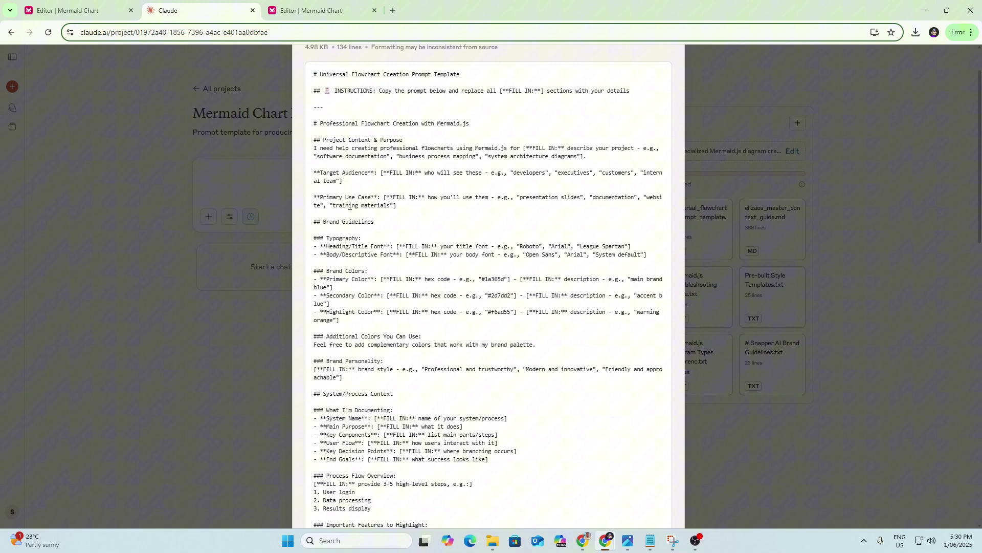
pyautogui.scroll(-3, 357, 180)
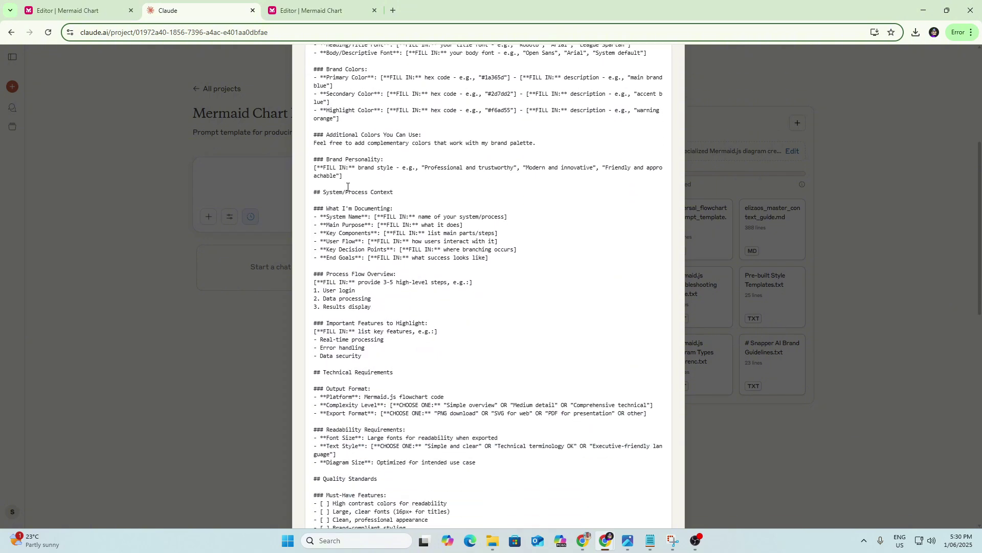
pyautogui.scroll(-1, 400, 139)
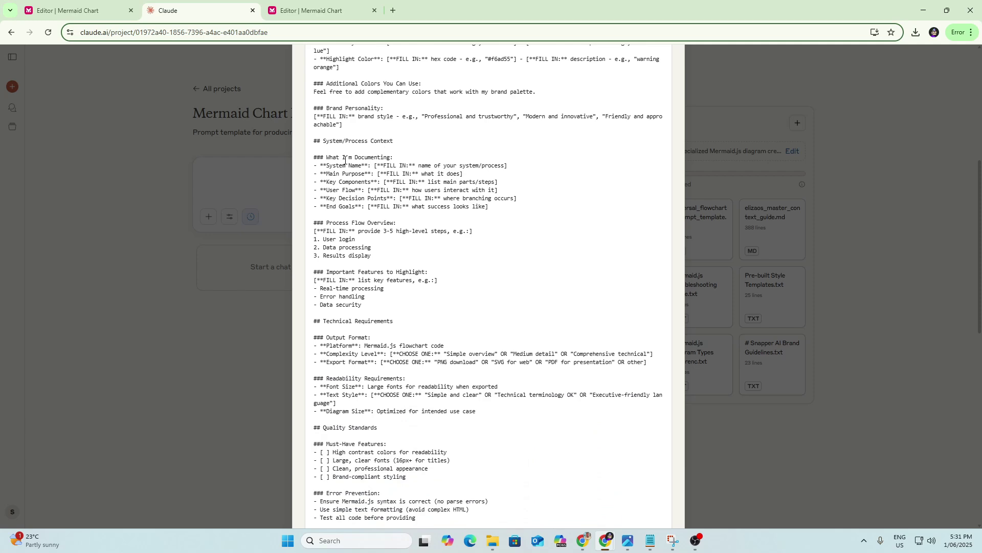
pyautogui.scroll(-2, 413, 168)
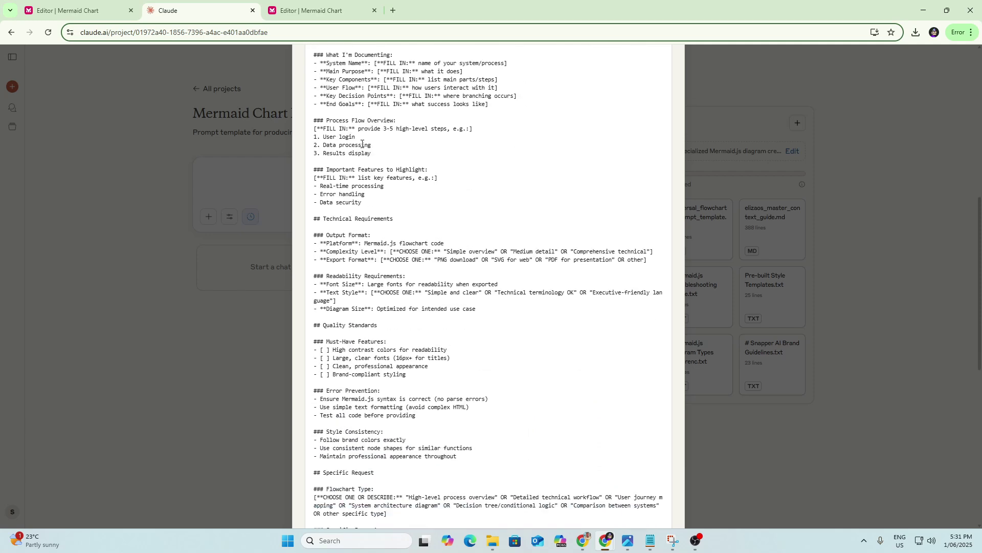
pyautogui.scroll(-1, 356, 141)
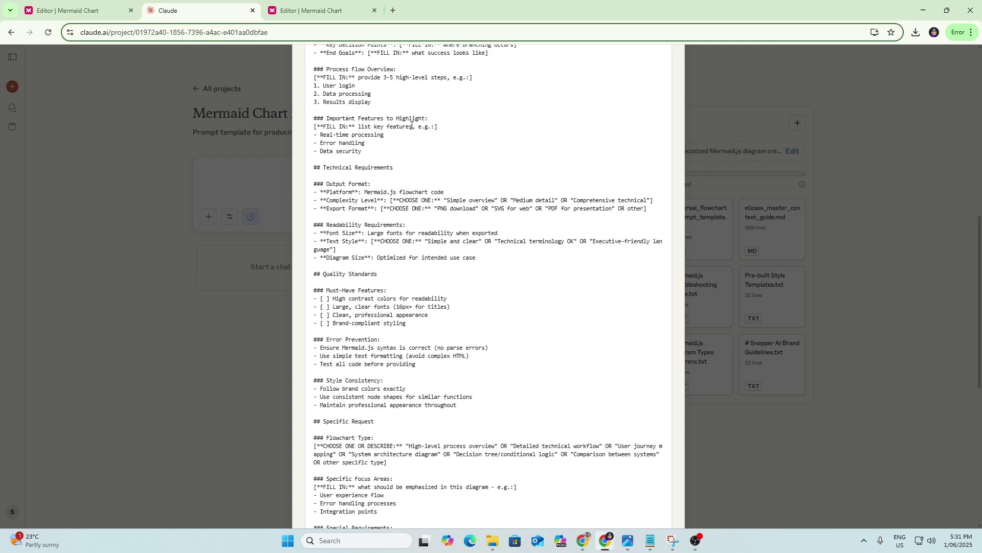
pyautogui.scroll(-1, 377, 174)
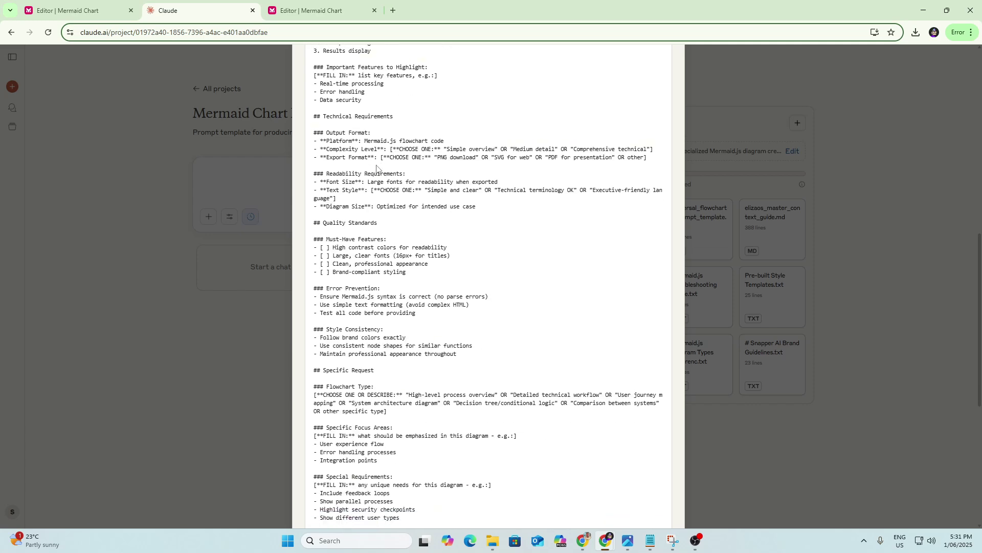
pyautogui.scroll(-1, 358, 143)
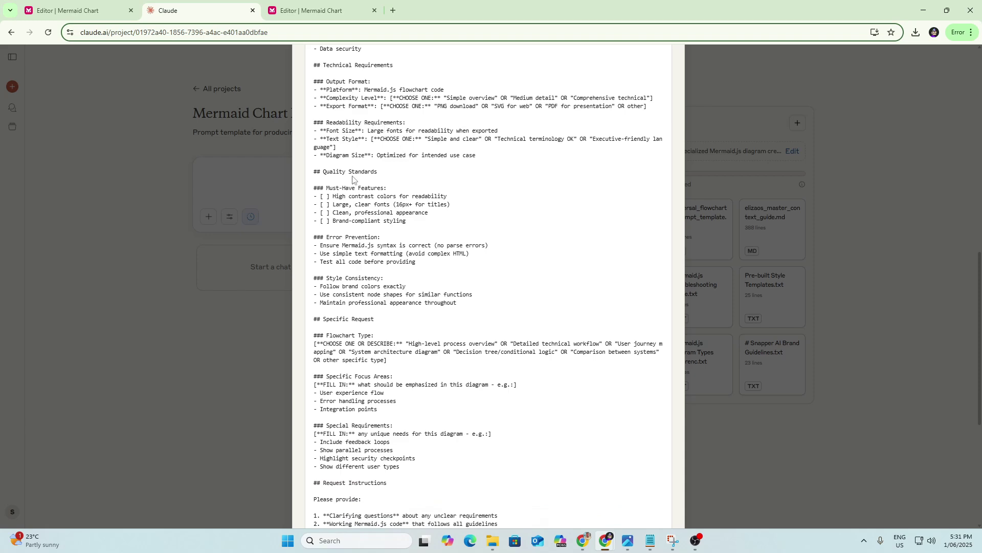
pyautogui.scroll(-3, 378, 184)
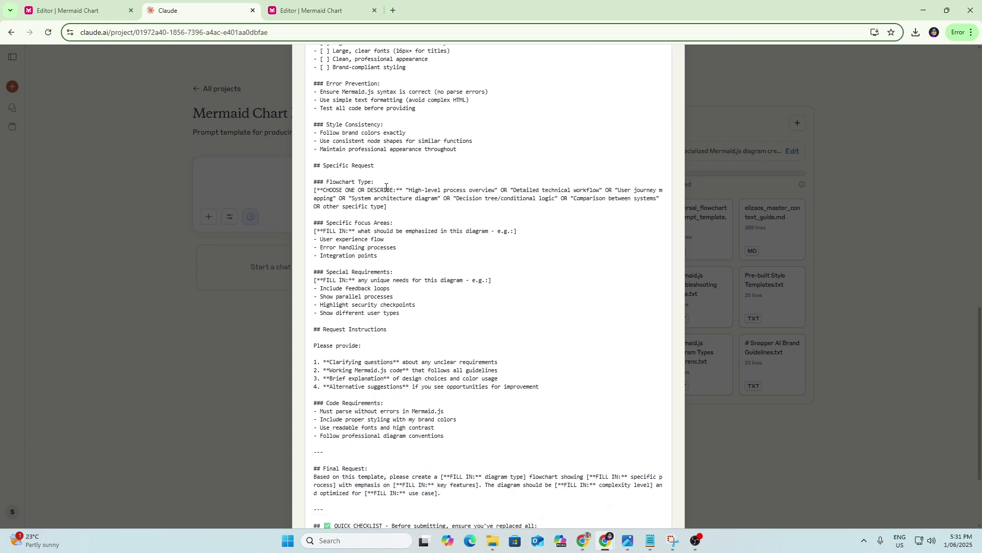
pyautogui.scroll(-3, 381, 185)
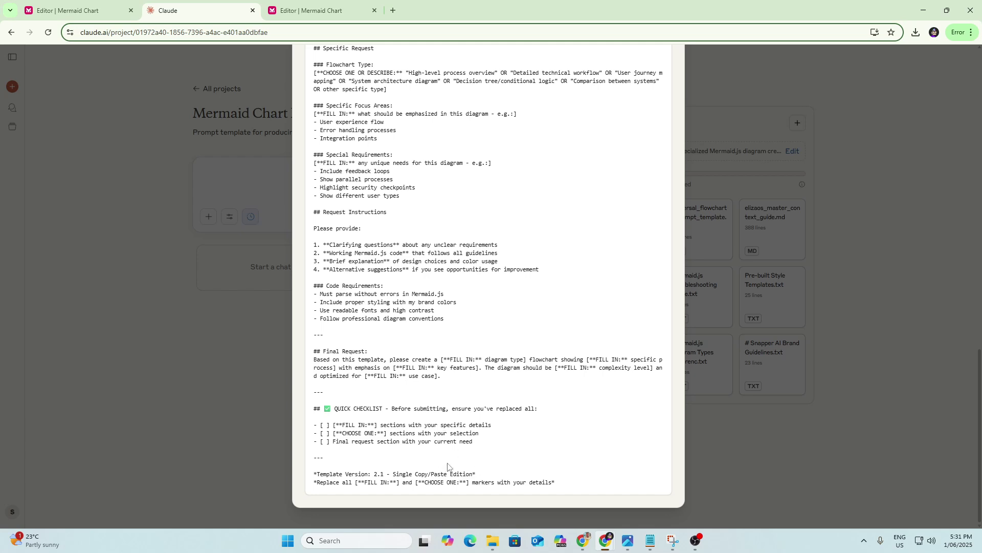
pyautogui.scroll(1, 448, 463)
pyautogui.scroll(-1, 448, 464)
pyautogui.scroll(6, 494, 452)
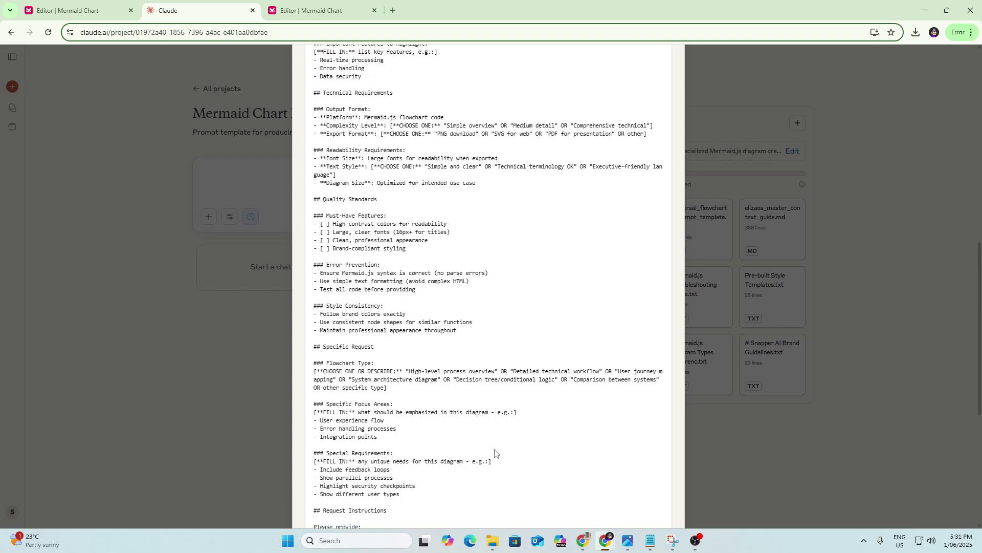
pyautogui.scroll(3, 495, 452)
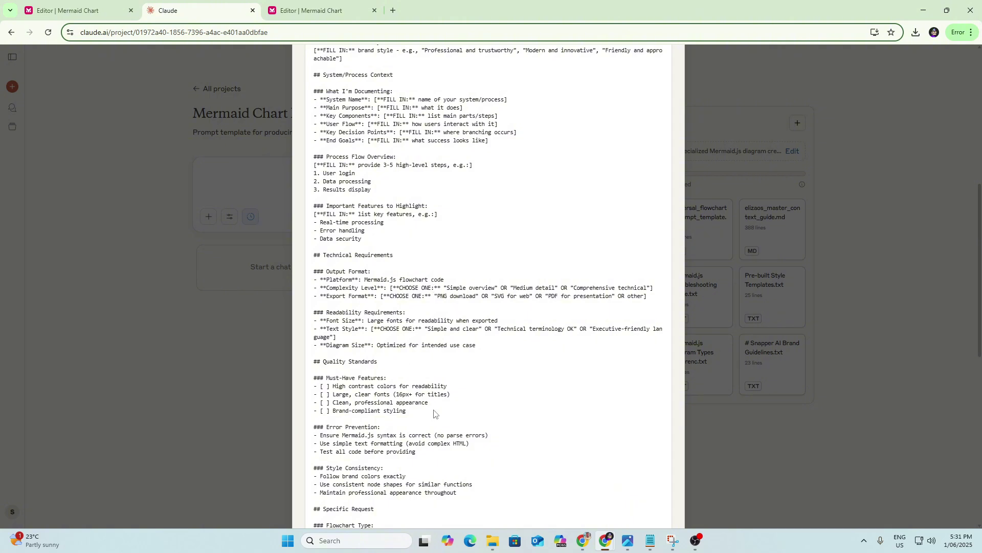
pyautogui.scroll(8, 476, 407)
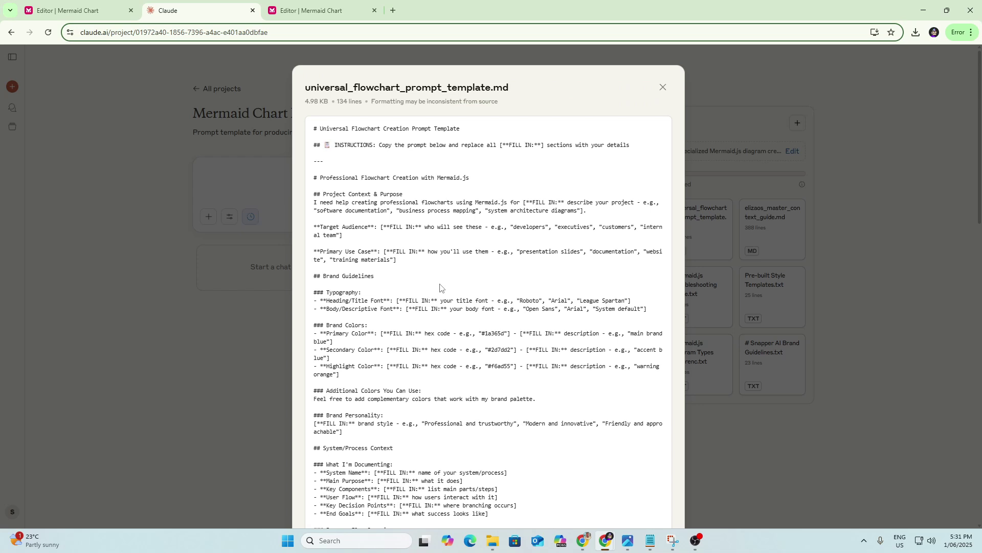
pyautogui.click(868, 269)
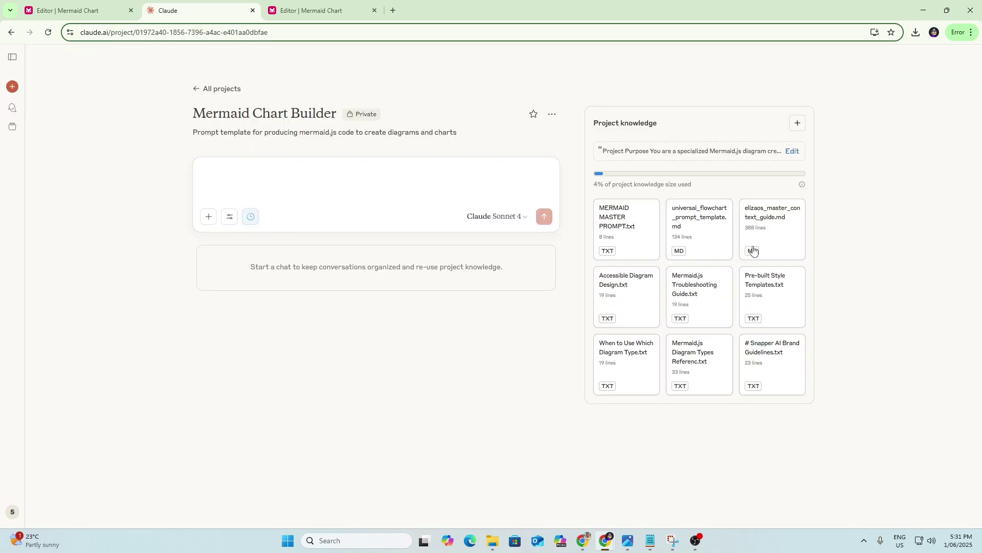
# - Preview MERMAID MASTER PROMPT.txt and select the reference sentence in its closing paragraph
pyautogui.click(626, 230)
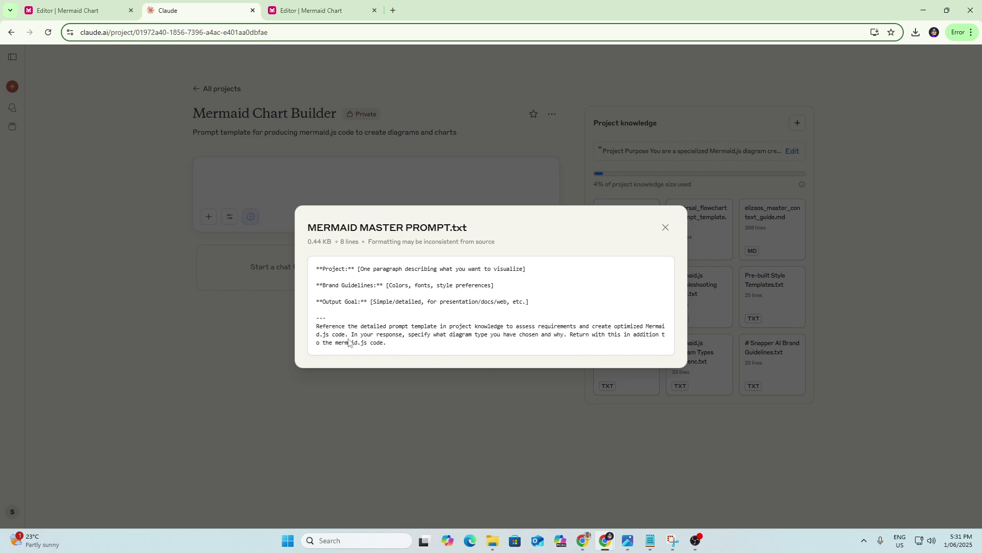
pyautogui.moveTo(354, 327); pyautogui.dragTo(406, 334)
pyautogui.click(407, 333)
pyautogui.moveTo(322, 325); pyautogui.dragTo(343, 332)
pyautogui.click(368, 342)
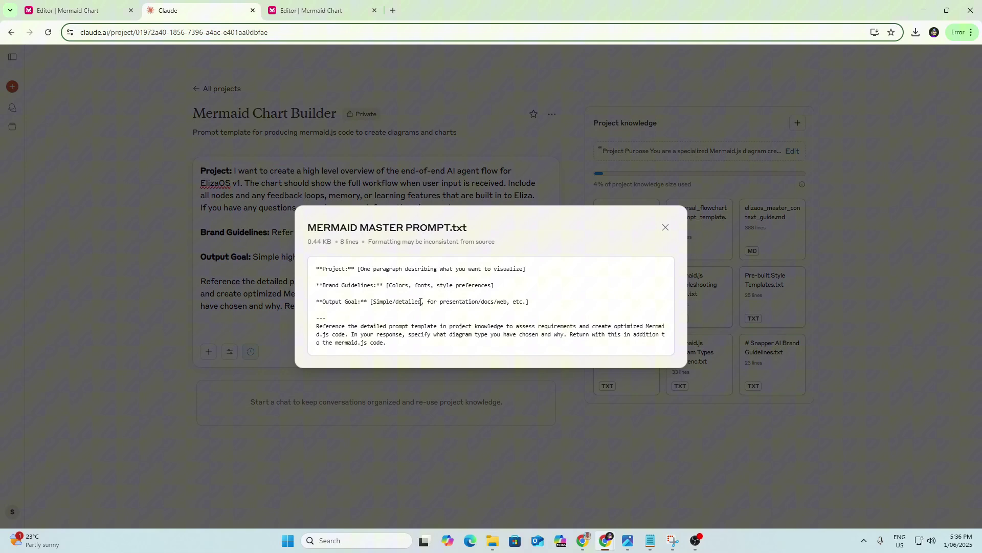
# - Dismiss the MERMAID MASTER PROMPT.txt preview to reveal the filled-in ElizaOS request
pyautogui.click(666, 229)
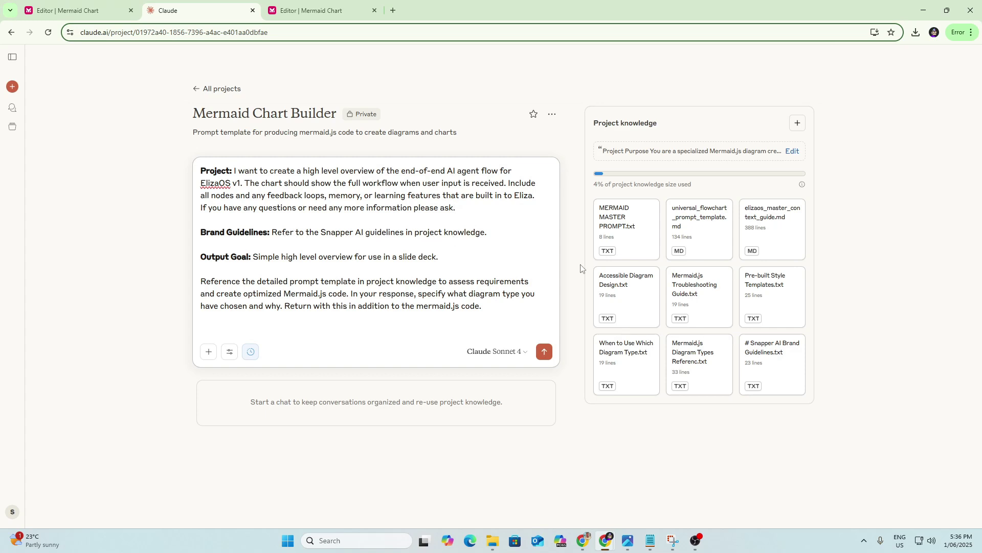
pyautogui.moveTo(783, 363)
# - Send the ElizaOS flowchart request and select all of Claude's Version 3 Mermaid code
pyautogui.click(544, 351)
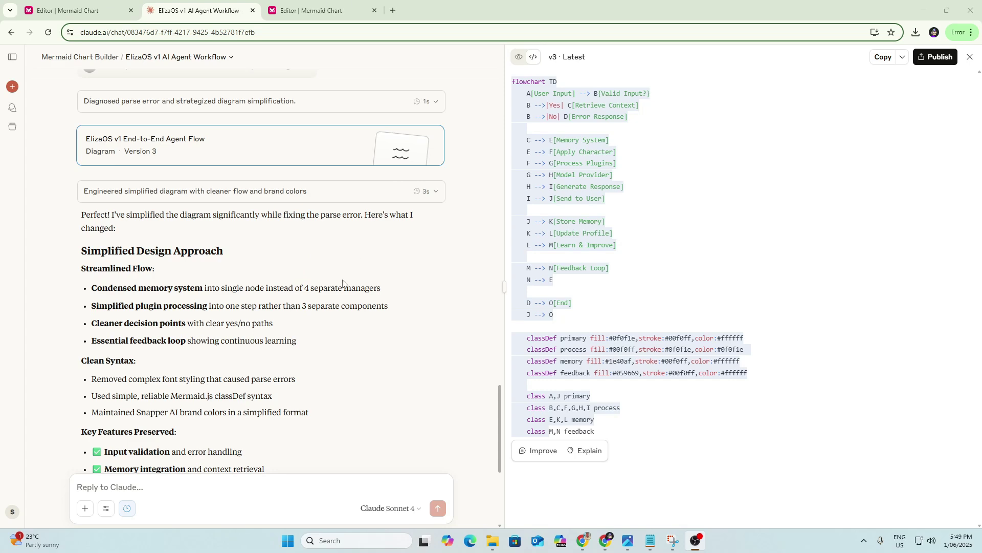
pyautogui.scroll(-1, 394, 317)
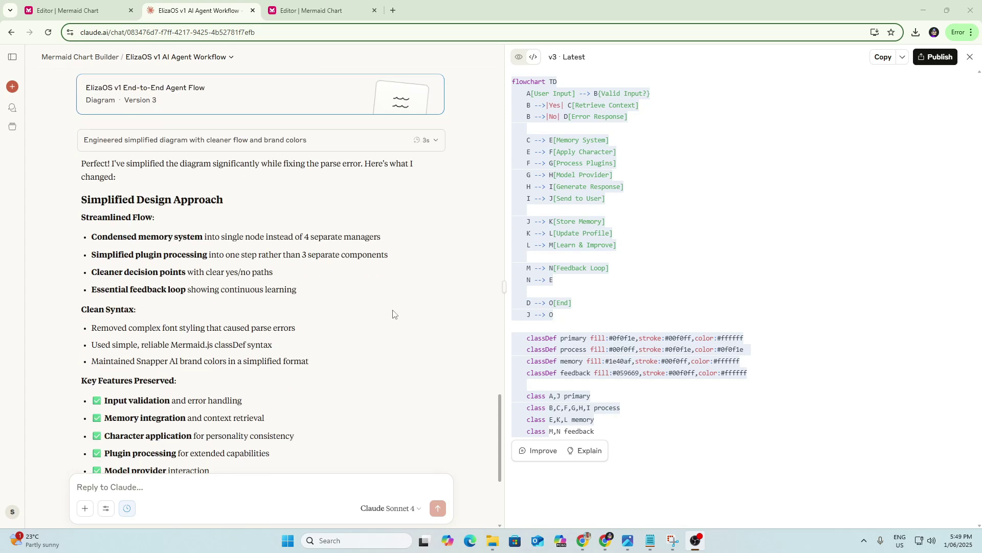
pyautogui.click(559, 128)
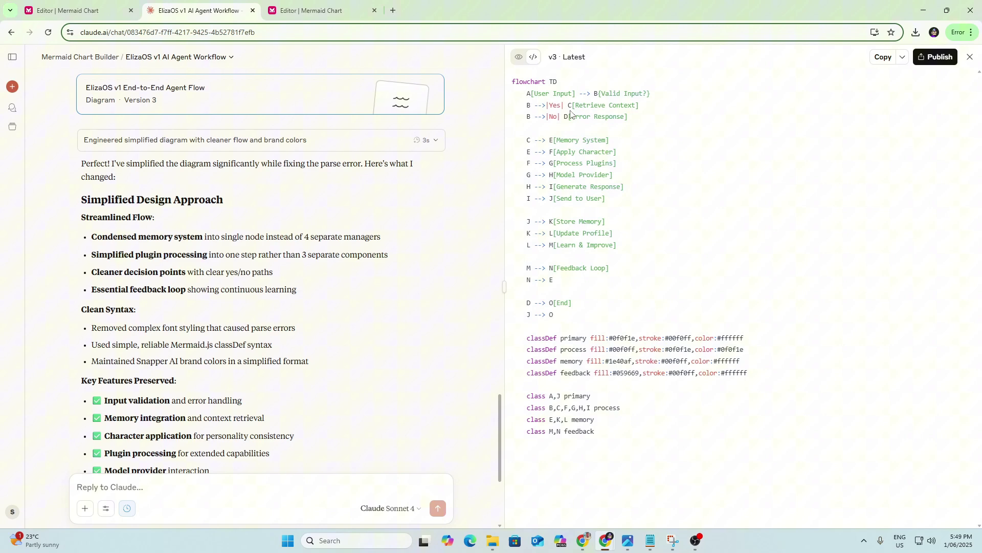
pyautogui.hotkey('ctrl', 'a')
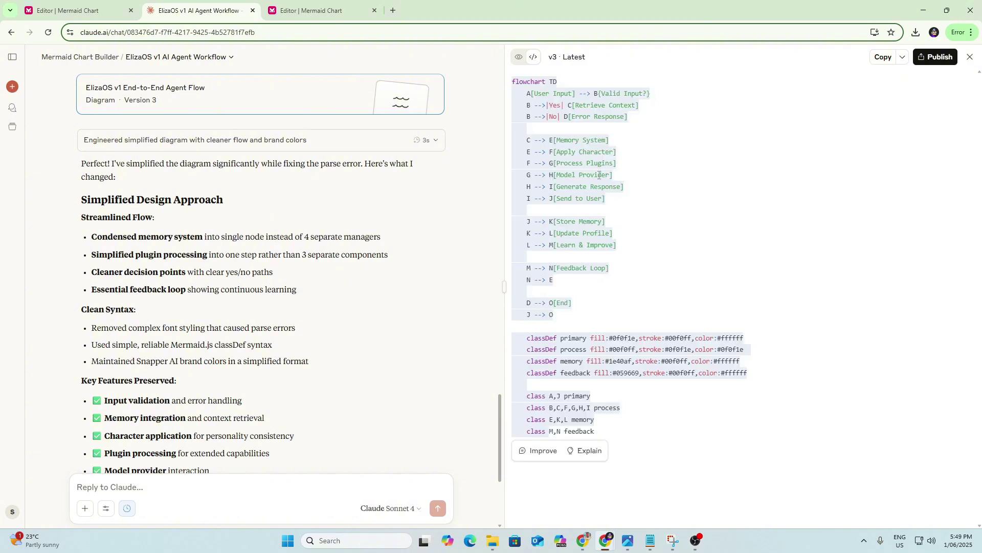
# - Zoom out twice and scroll through the coloured ElizaOS flowchart from User Input to Feedback Loop
pyautogui.click(317, 10)
pyautogui.click(128, 199)
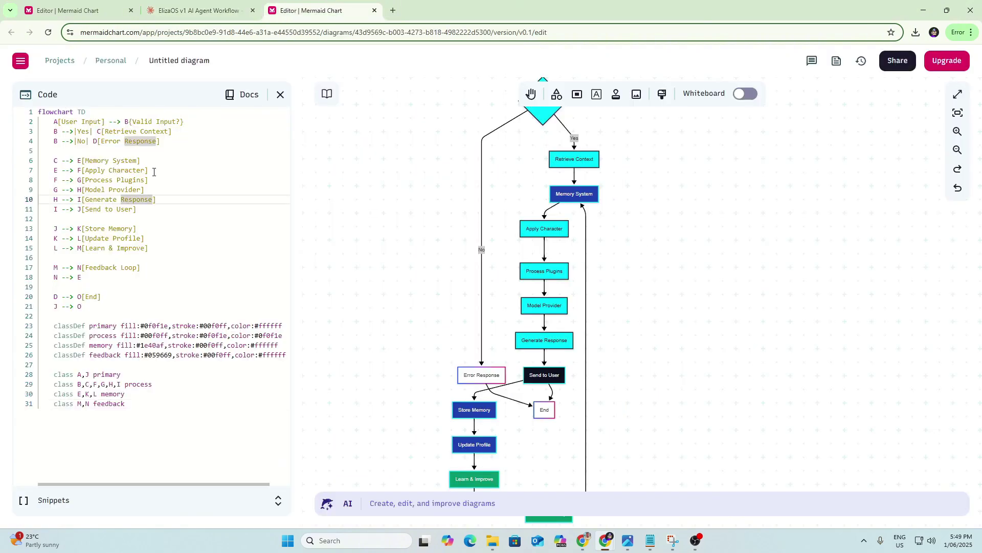
pyautogui.click(137, 209)
pyautogui.scroll(2, 619, 281)
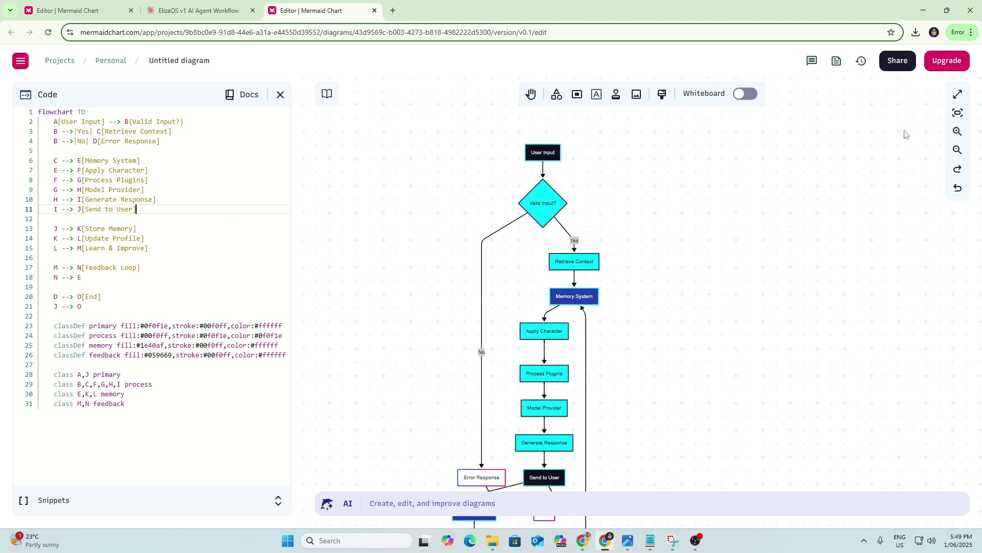
pyautogui.click(958, 150)
pyautogui.click(958, 150)
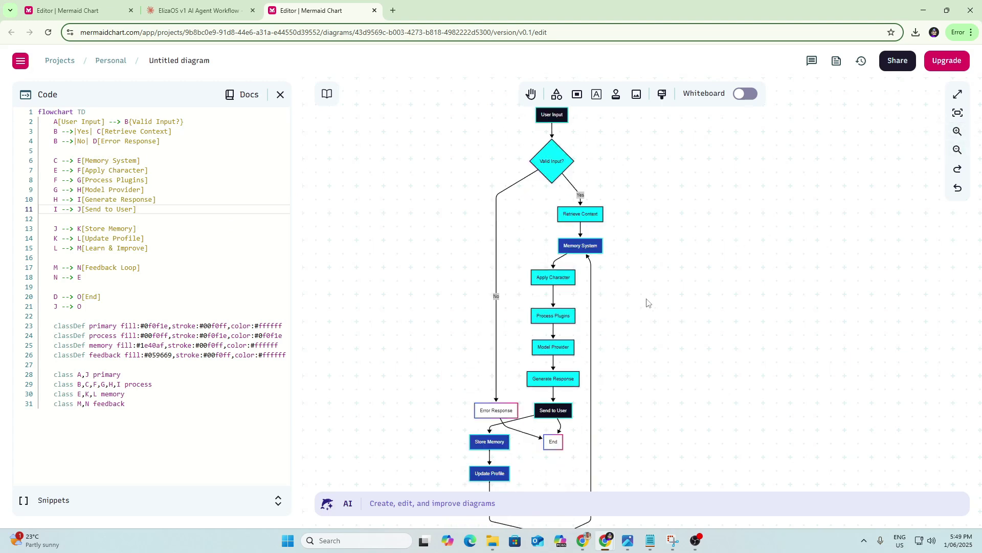
pyautogui.scroll(-2, 647, 302)
pyautogui.scroll(2, 649, 303)
pyautogui.scroll(1, 608, 267)
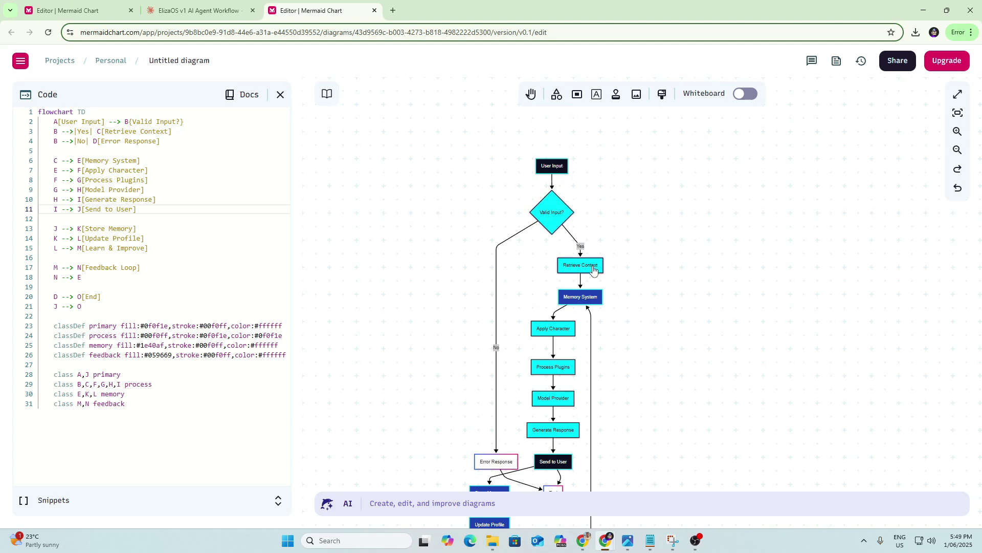
pyautogui.scroll(-2, 583, 210)
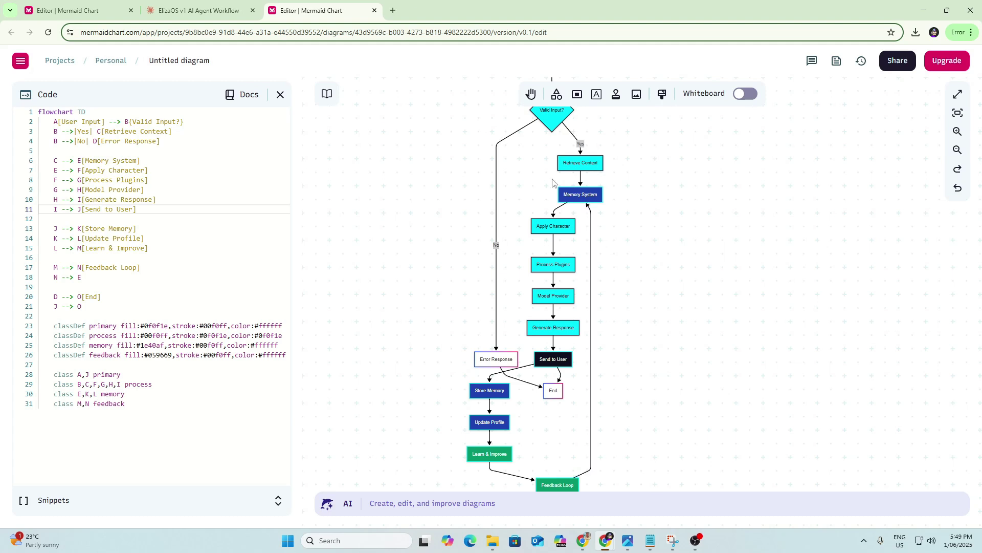
# - Save the top-down ElizaOS flowchart as an SVG image via Export, Image as SVG
pyautogui.click(21, 67)
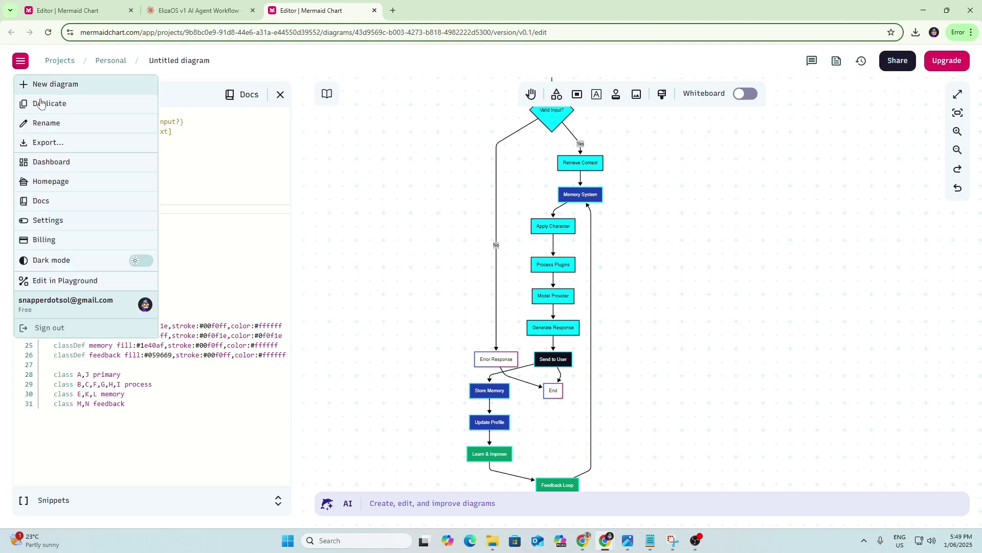
pyautogui.moveTo(64, 141)
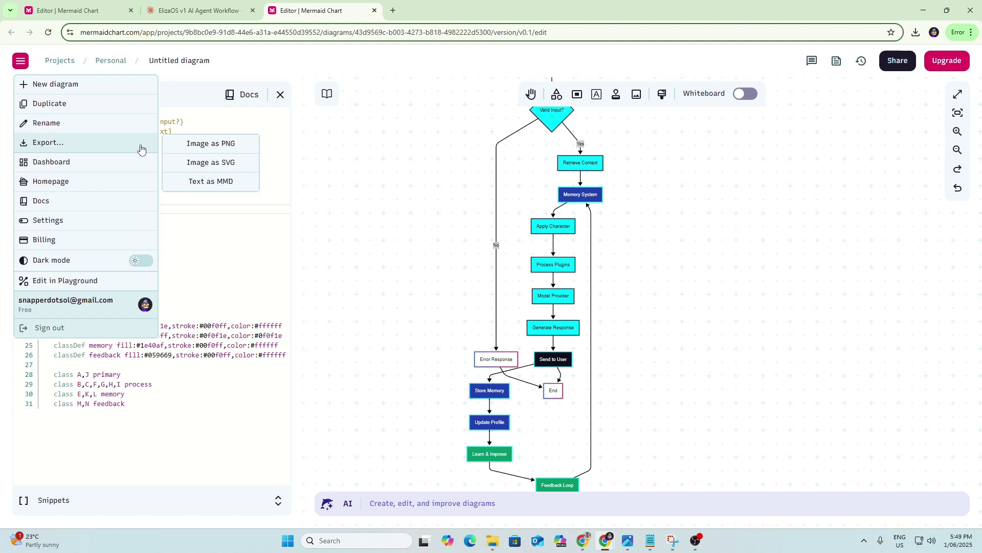
pyautogui.click(242, 162)
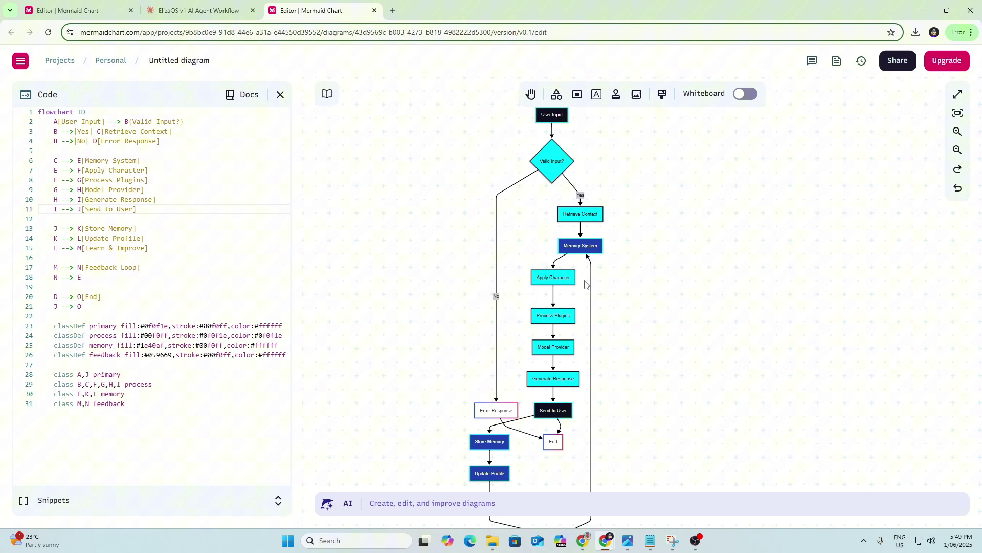
pyautogui.scroll(-1, 602, 331)
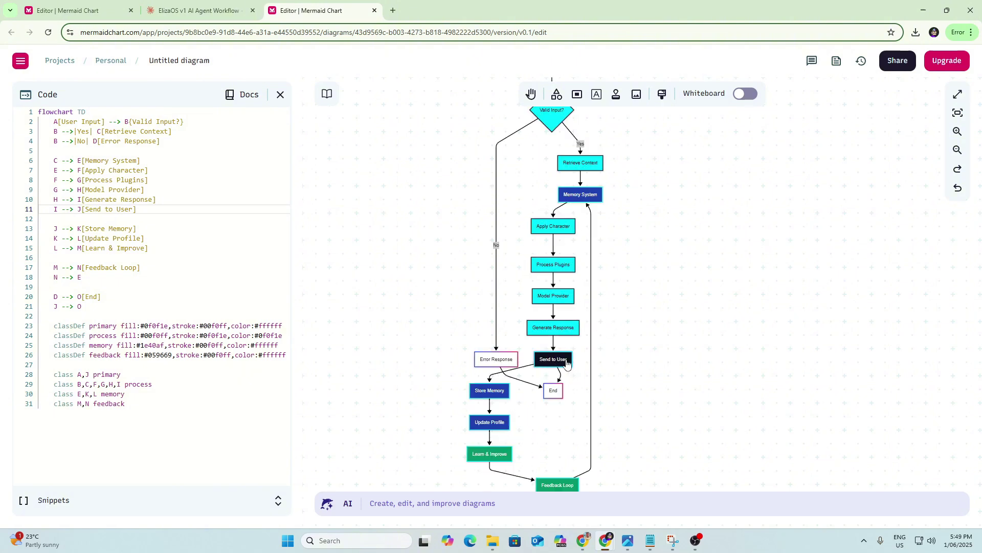
# - Ask Claude to make the flowchart fit a square slide-deck setting
pyautogui.click(225, 9)
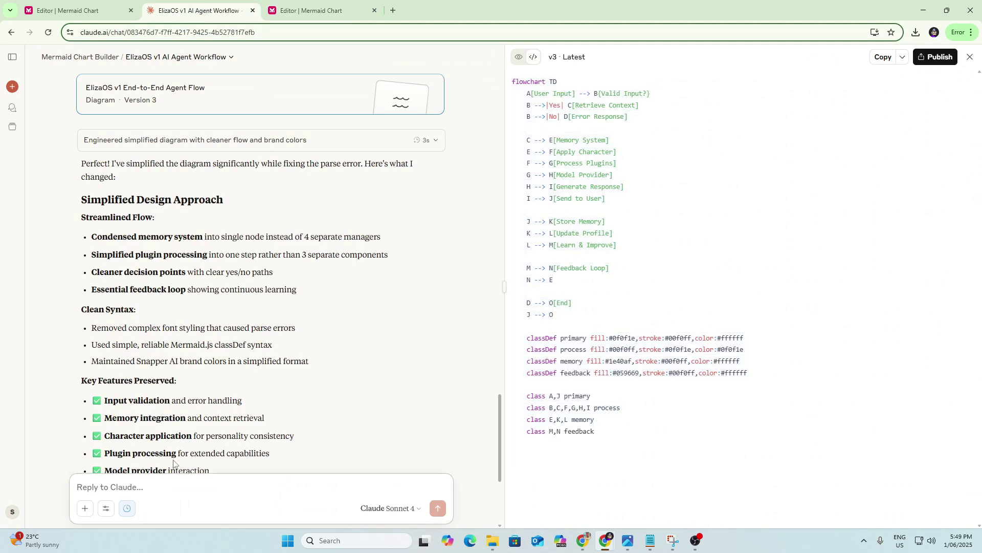
pyautogui.write("I want to use it in a slide deck so I'd pr")
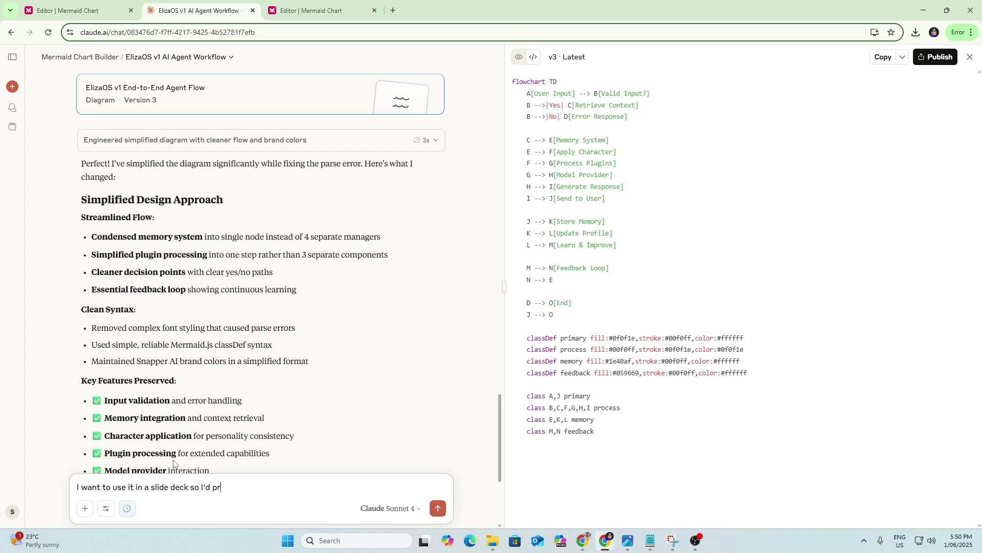
pyautogui.write('efer the flow chart fits in a square set')
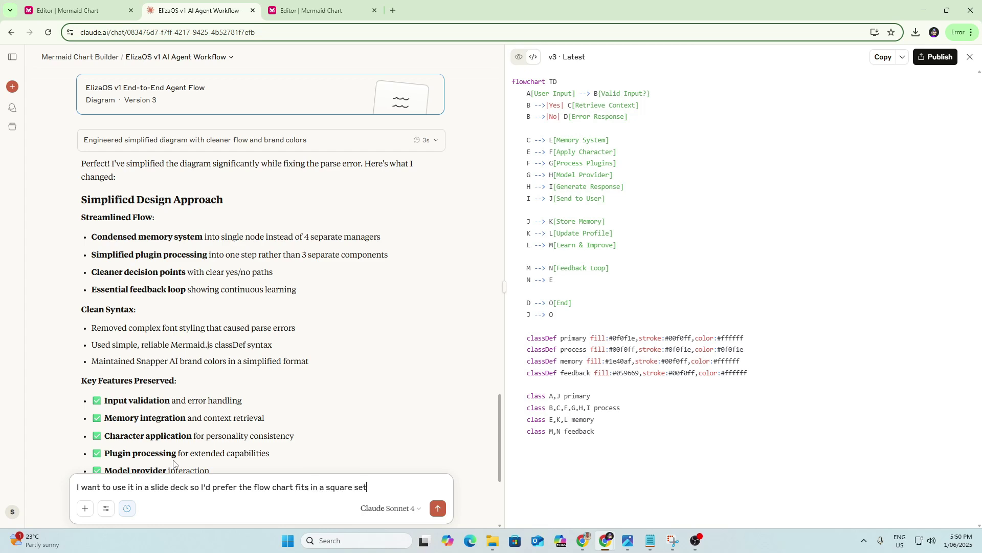
pyautogui.write('ting, can you adjust')
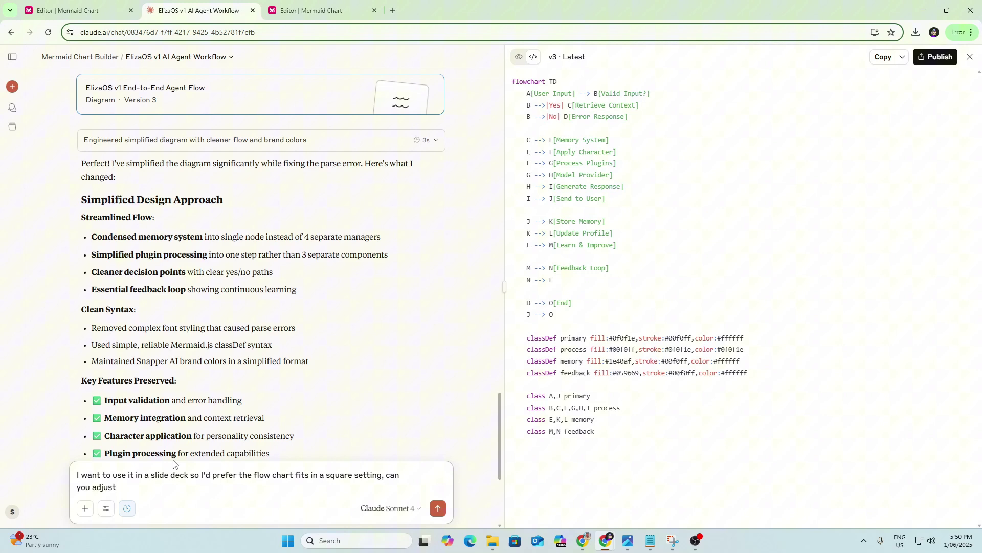
pyautogui.press('Return')
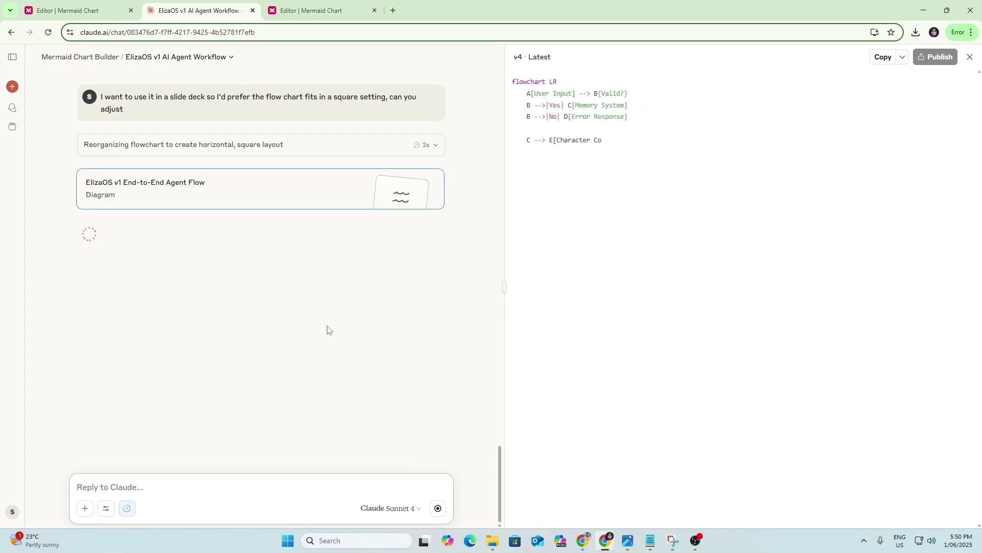
# - Show Version 4's left-to-right code in Claude and select all of it
pyautogui.click(312, 11)
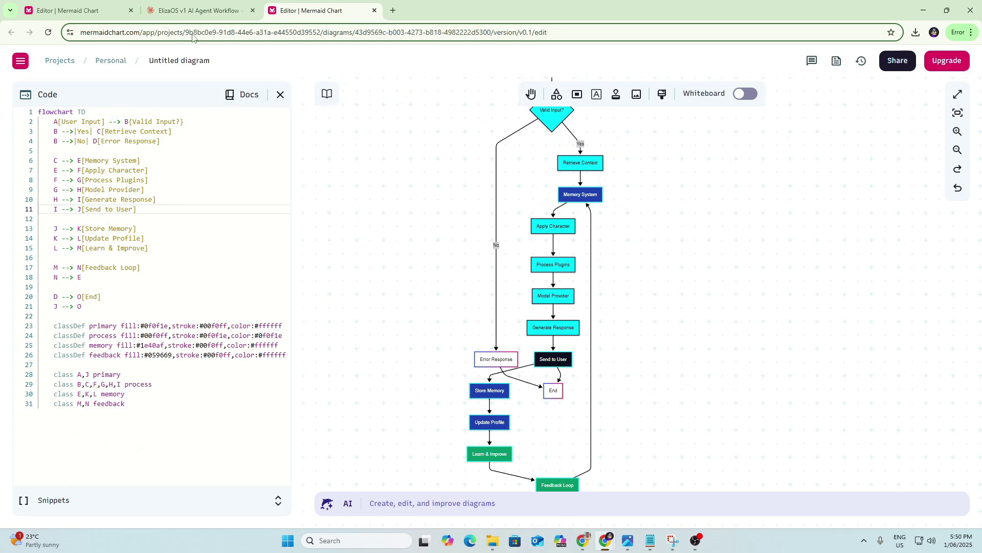
pyautogui.click(187, 10)
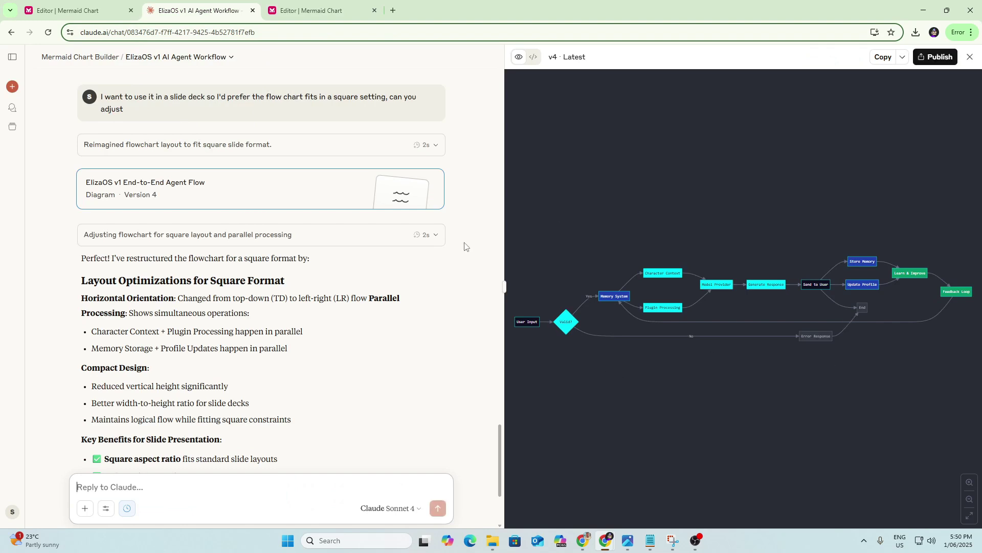
pyautogui.click(533, 57)
pyautogui.hotkey('ctrl', 'a')
pyautogui.hotkey('ctrl', 'c')
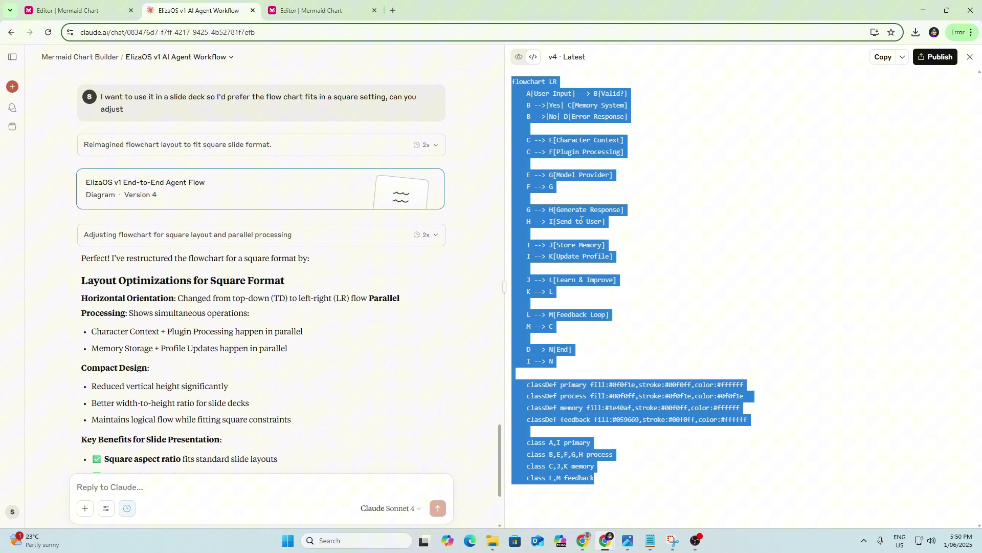
pyautogui.click(320, 4)
# - Paste the Version 4 left-to-right code over the old diagram and fit the horizontal flowchart in view
pyautogui.hotkey('ctrl', 'a')
pyautogui.hotkey('ctrl', 'v')
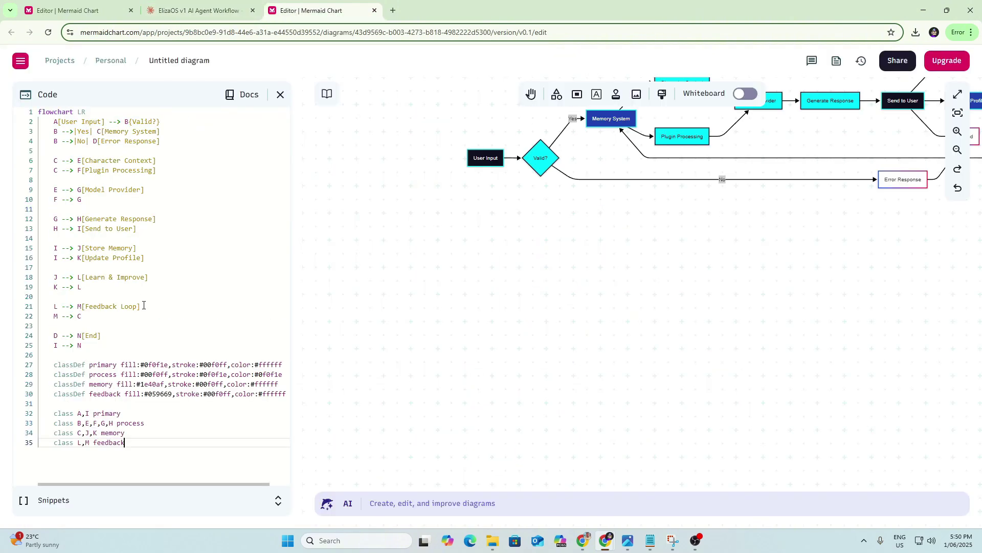
pyautogui.moveTo(763, 252); pyautogui.dragTo(612, 430)
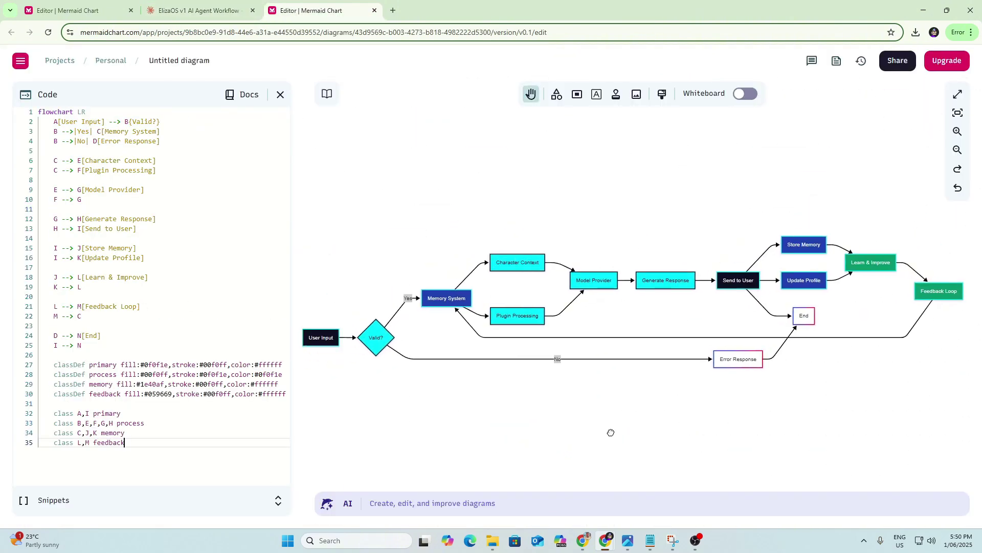
pyautogui.click(958, 150)
pyautogui.moveTo(882, 389); pyautogui.dragTo(873, 394)
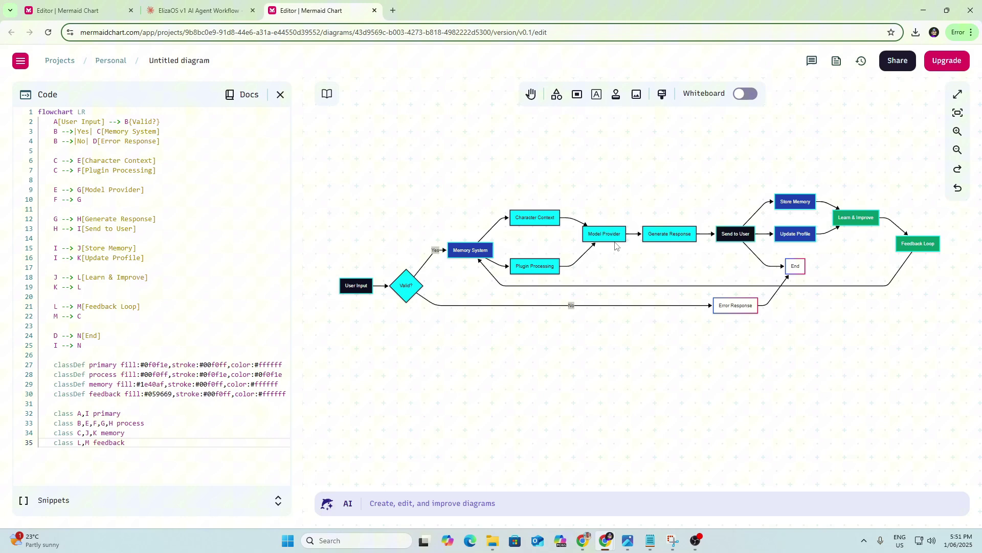
# - Ask Claude to 'remove the model provider node from the chart'
pyautogui.click(193, 11)
pyautogui.click(145, 487)
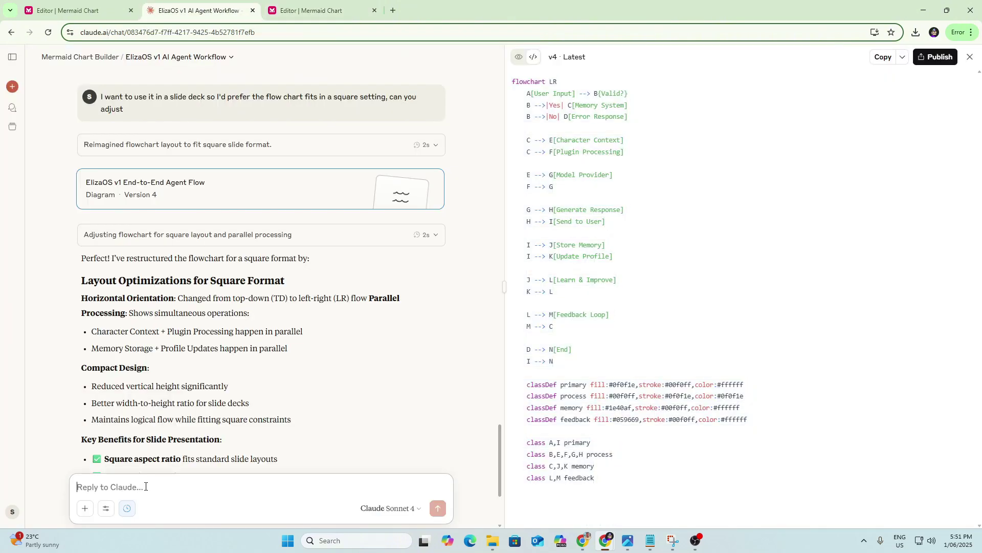
pyautogui.write('remove the model provider node from the')
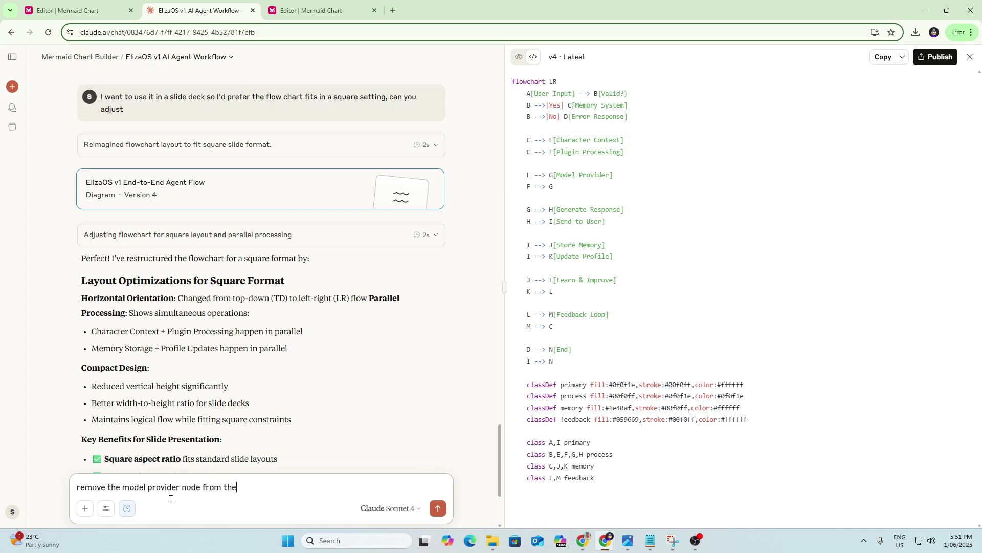
pyautogui.write(' chart')
pyautogui.press('Return')
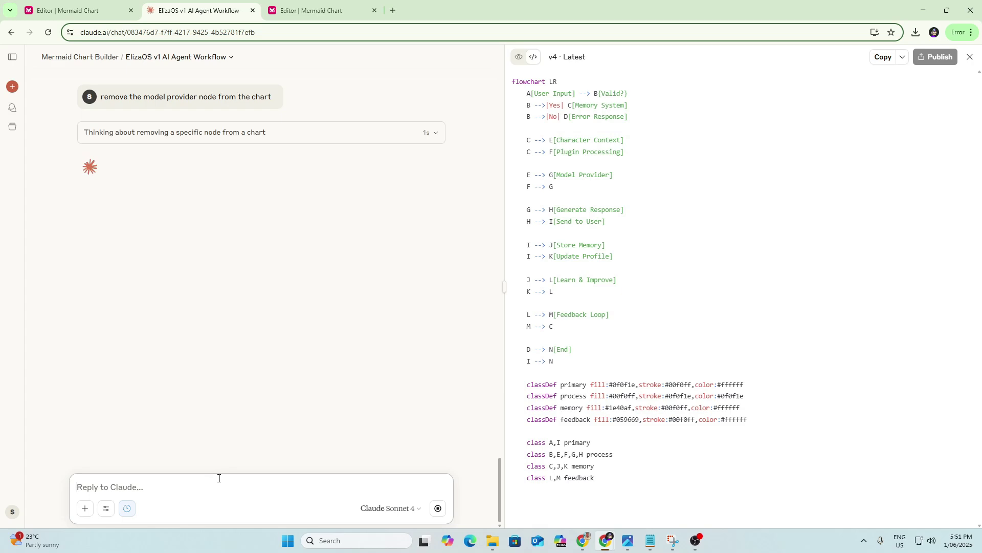
# - Select all of Claude's Version 6 code and click into the Mermaid Chart code editor
pyautogui.click(309, 10)
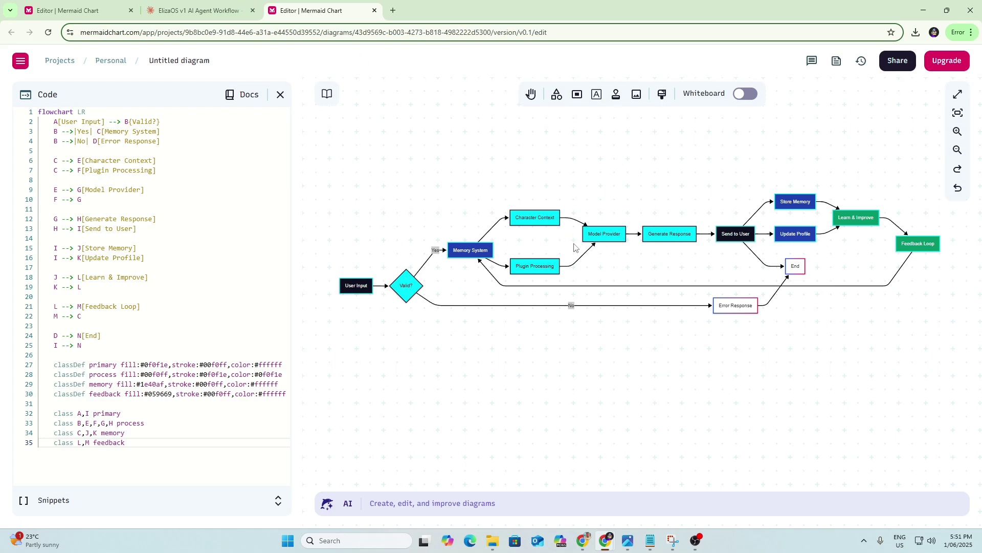
pyautogui.click(182, 11)
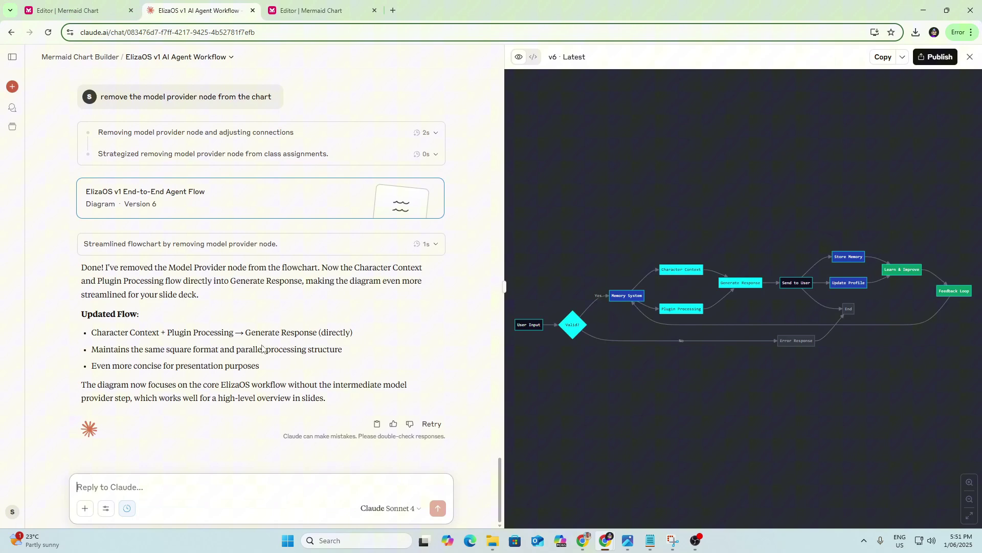
pyautogui.click(534, 57)
pyautogui.hotkey('ctrl', 'a')
pyautogui.hotkey('ctrl', 'c')
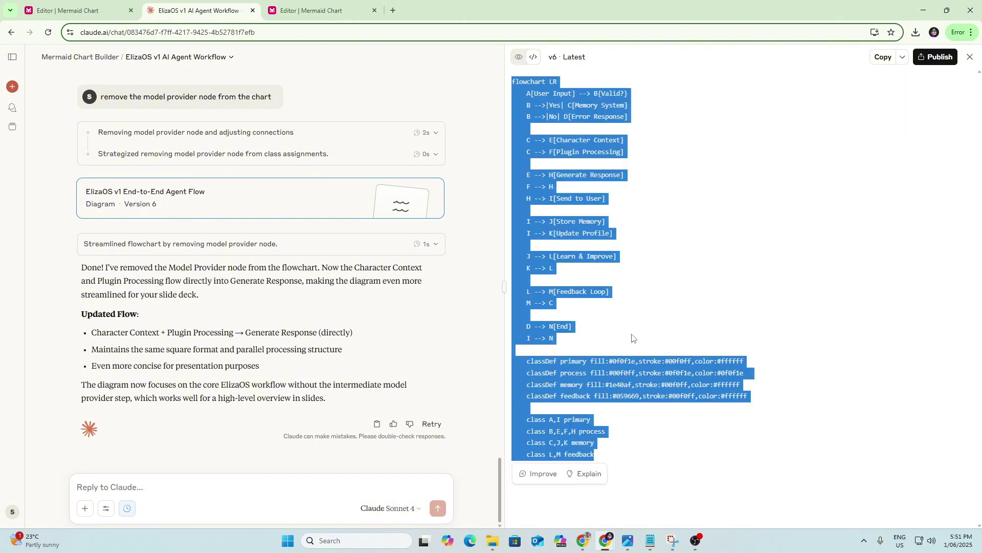
pyautogui.click(317, 10)
pyautogui.click(197, 340)
# - Paste the Version 6 code into Mermaid Chart, then go back to Claude's Mermaid Chart Builder project
pyautogui.hotkey('ctrl', 'a')
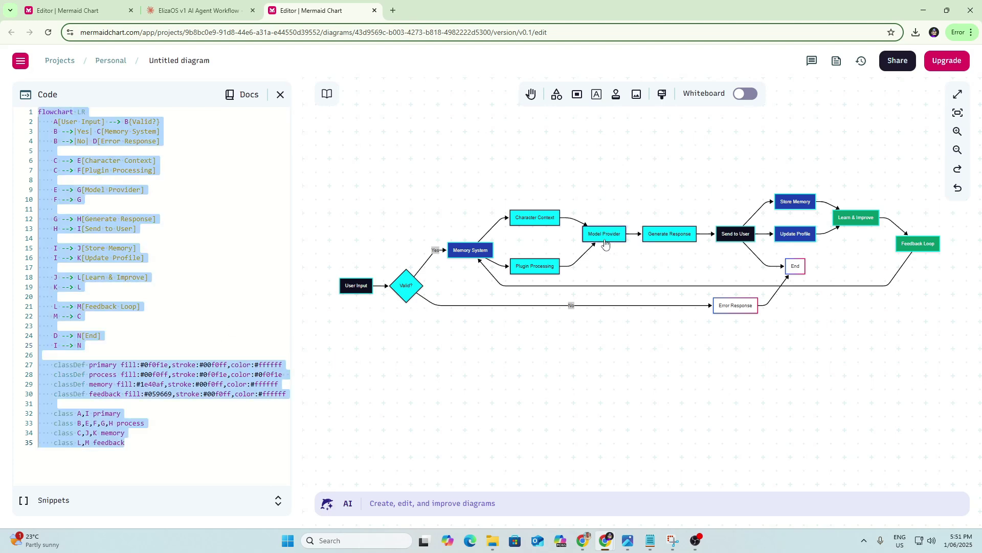
pyautogui.hotkey('ctrl', 'v')
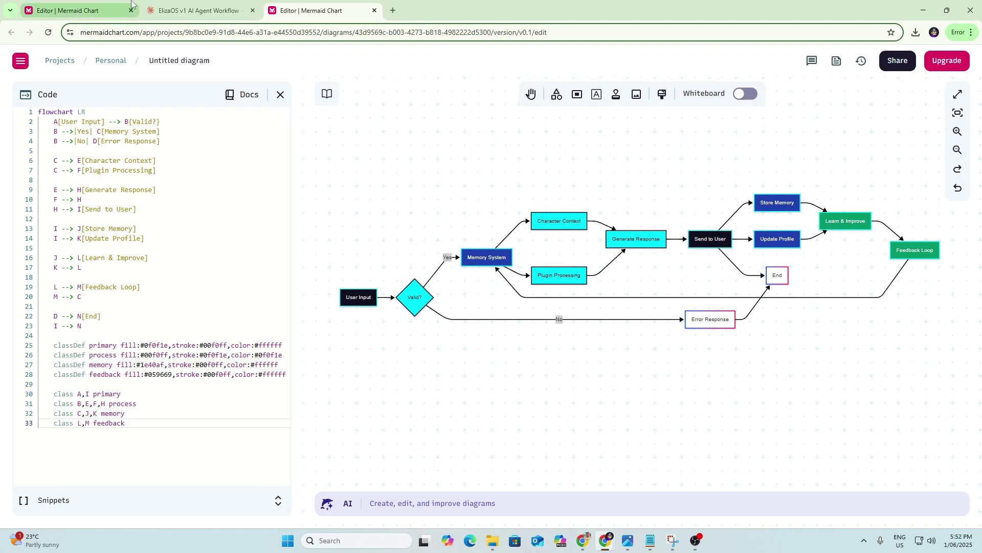
pyautogui.click(175, 6)
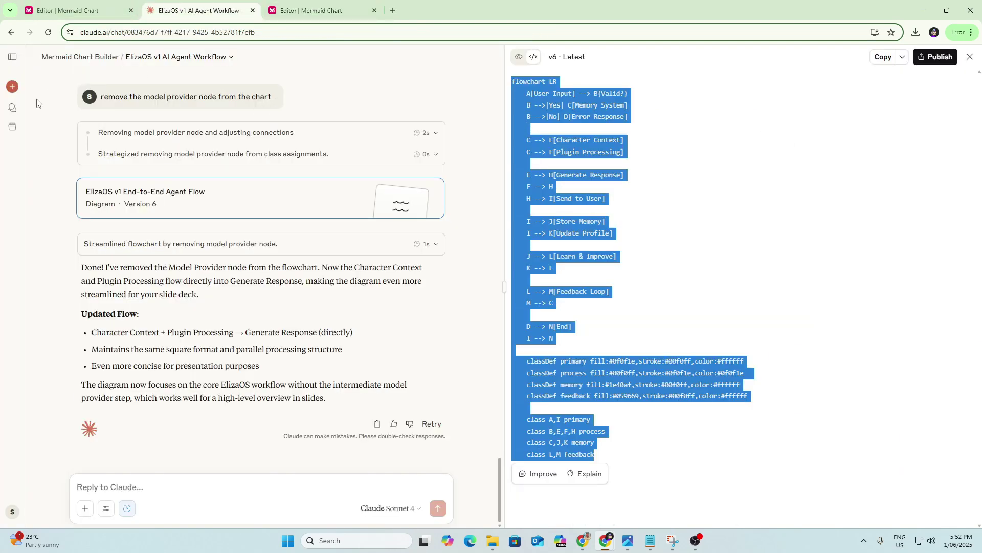
pyautogui.click(81, 57)
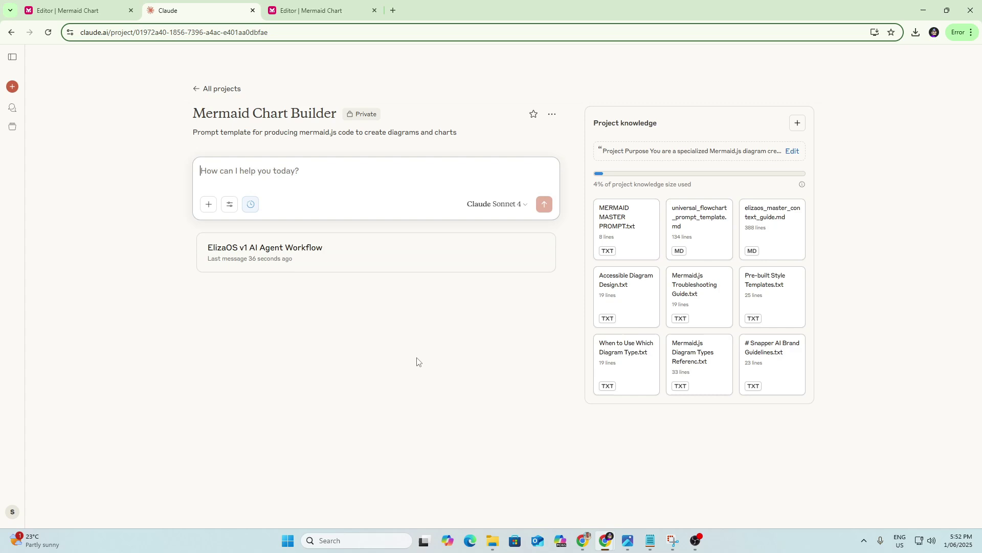